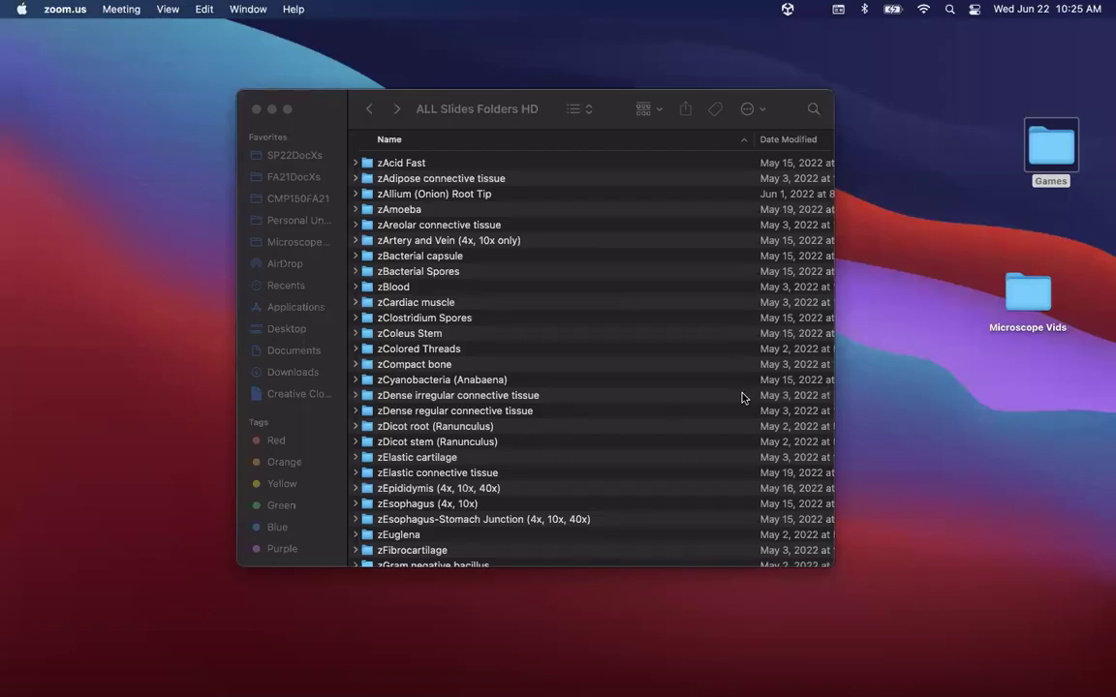
- Bring the ALL Slides Folders HD window to the front and reposition it near the top of the desktop
key("ctrl+Right")
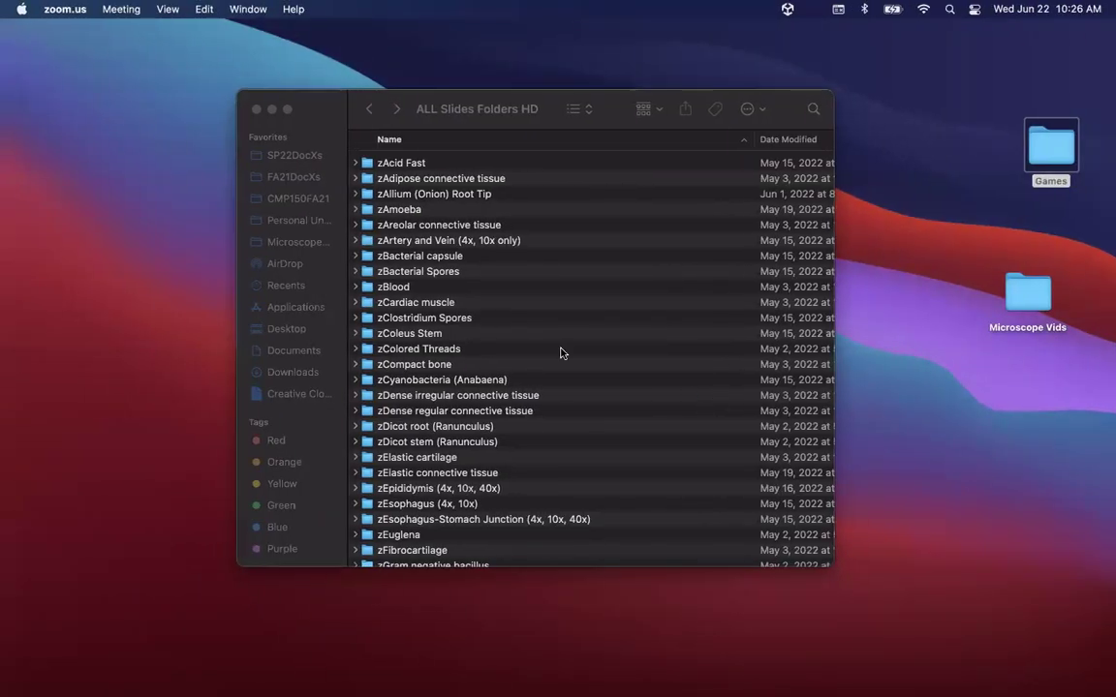
left_click(405, 109)
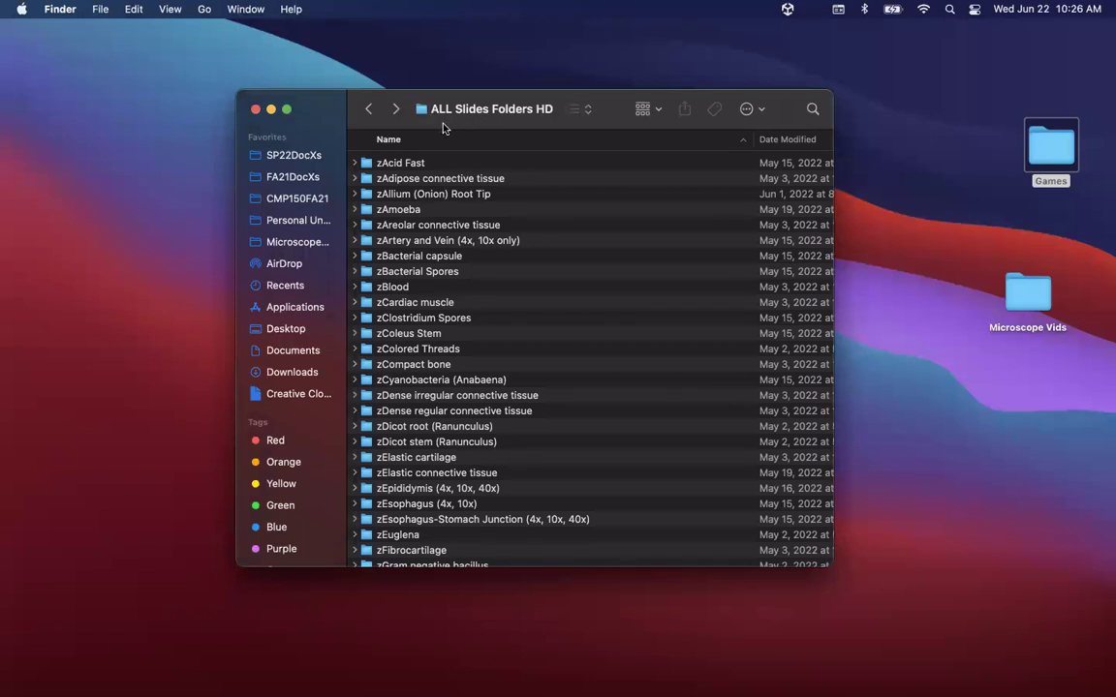
left_click_drag(449, 128, 581, 43)
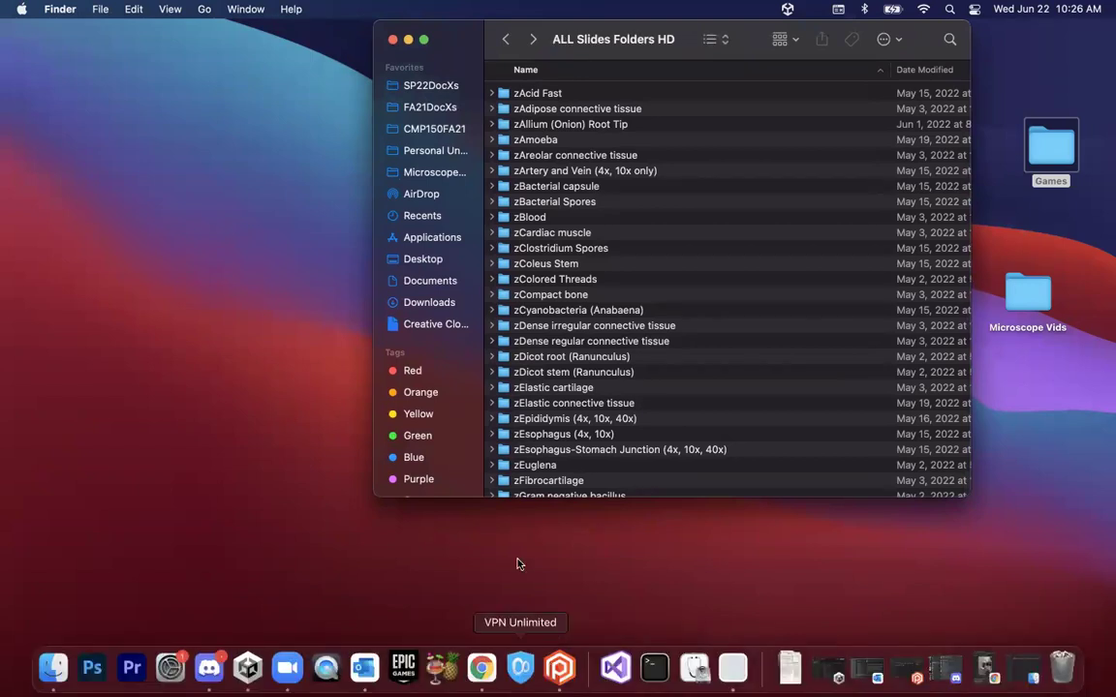
- Look briefly at the contents of the zAcid Fast, zAdipose connective tissue and zAllium (Onion) Root Tip folders
left_click(491, 94)
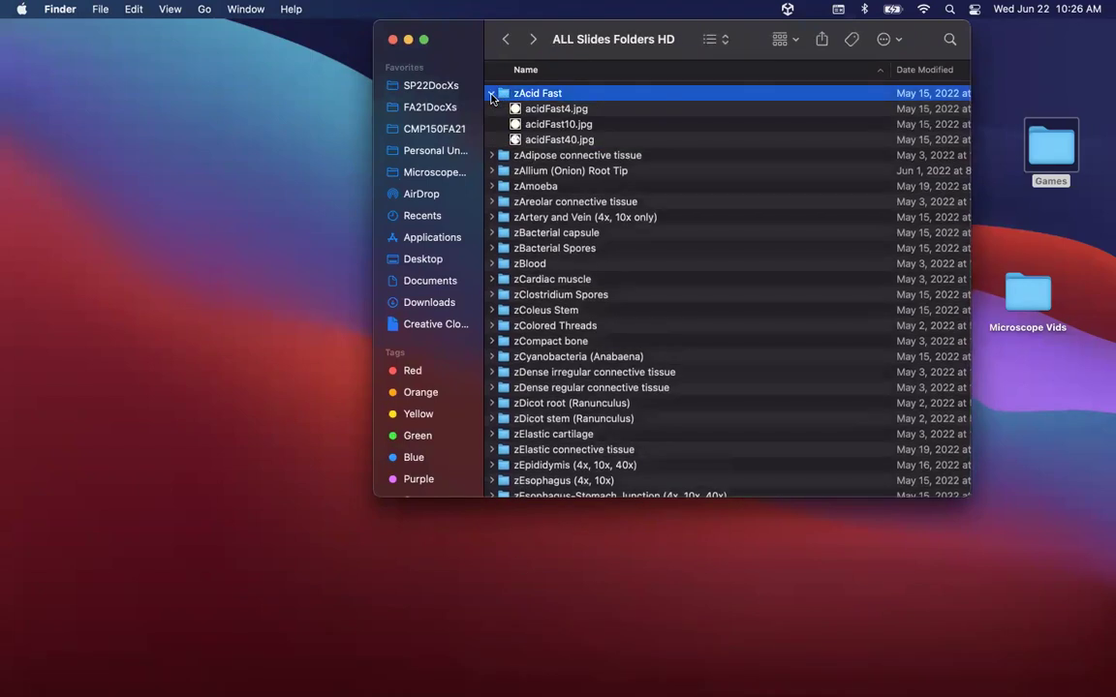
left_click(492, 94)
left_click(491, 109)
left_click(491, 109)
left_click(491, 125)
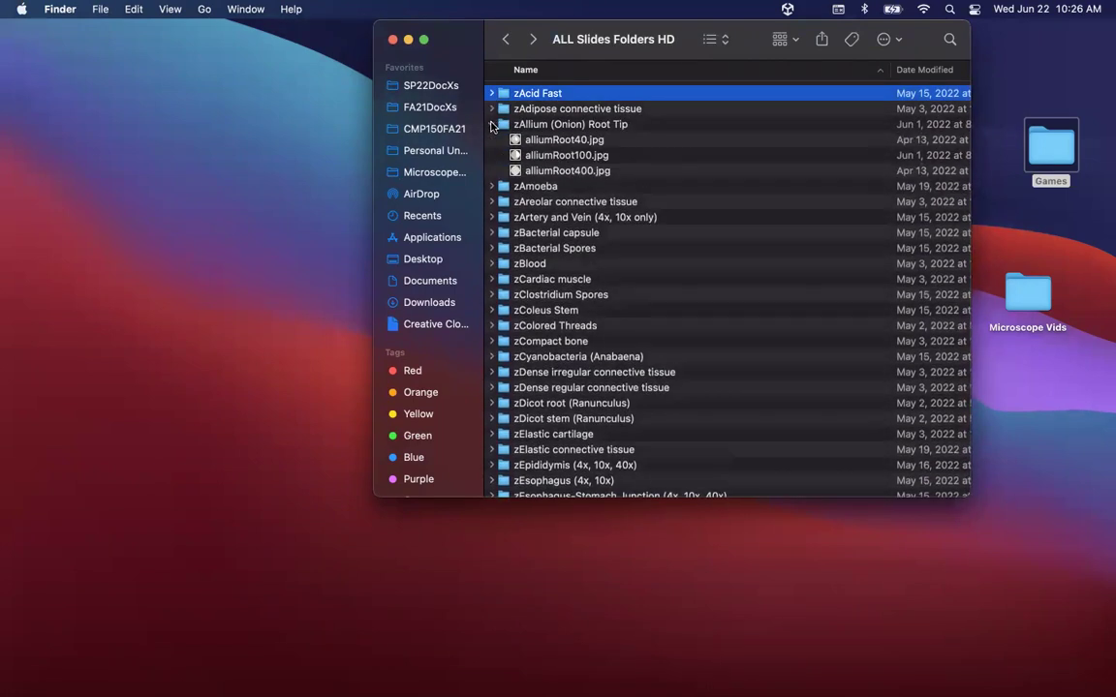
left_click(492, 125)
- Open the zAmoeba folder, make the window slightly smaller and return to the list of slide folders
double_click(511, 141)
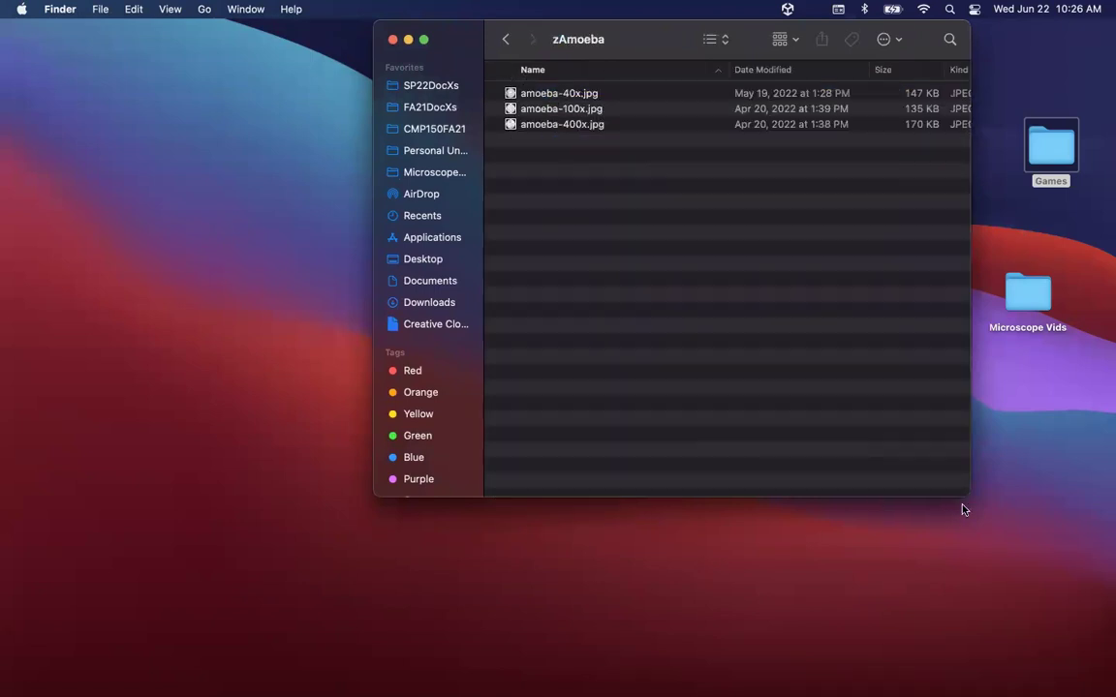
left_click_drag(964, 499, 930, 436)
left_click(506, 38)
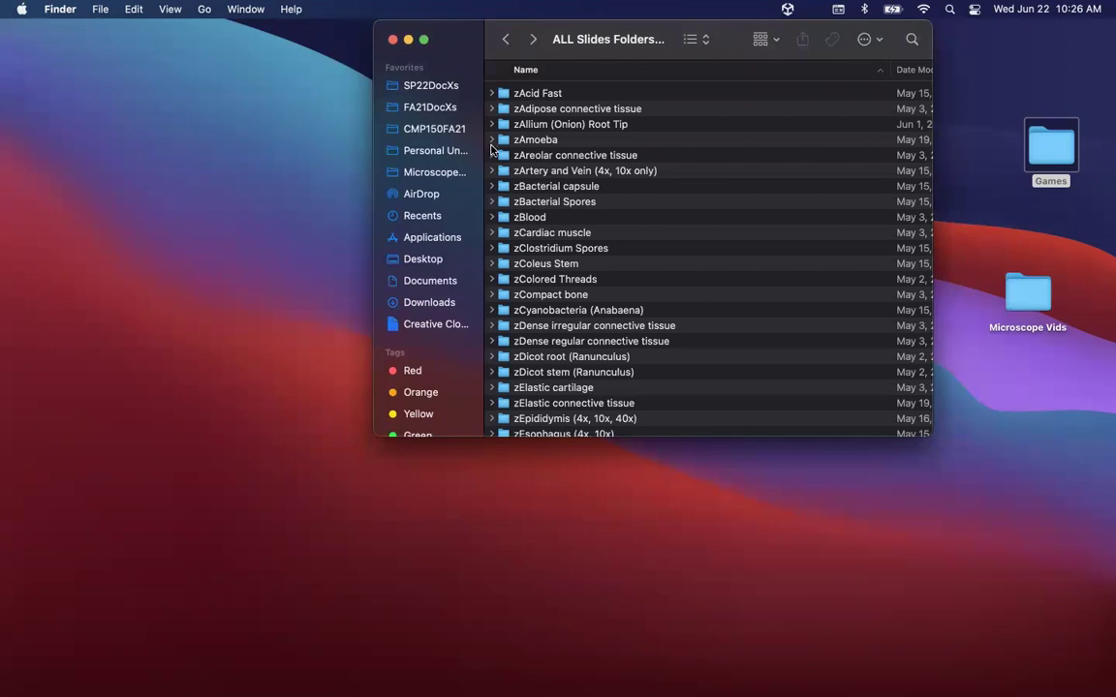
- Expand the zAcid Fast folder and preview acidFast4.jpg, acidFast10.jpg and acidFast40.jpg one after another
left_click(494, 93)
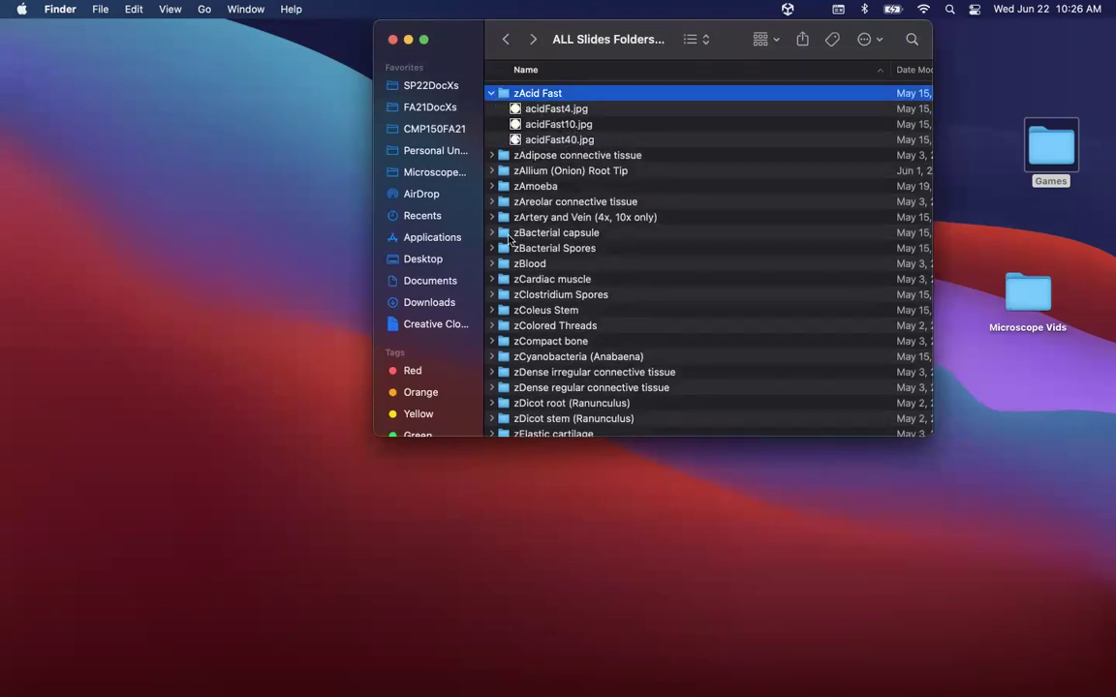
left_click(499, 108)
key("space")
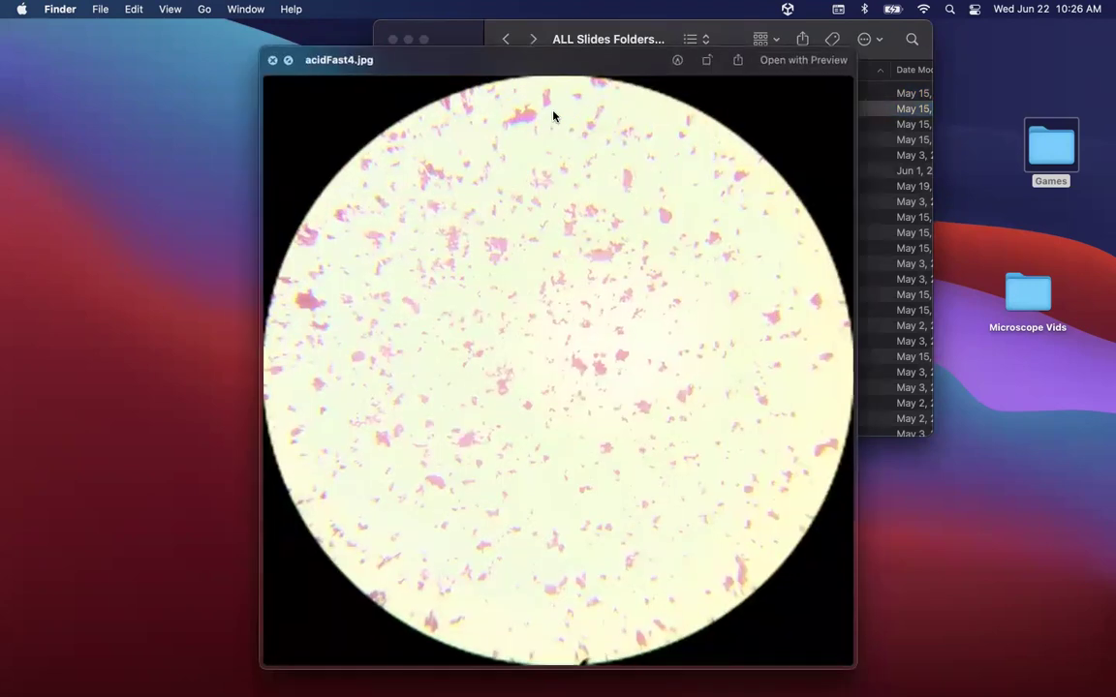
key("Down")
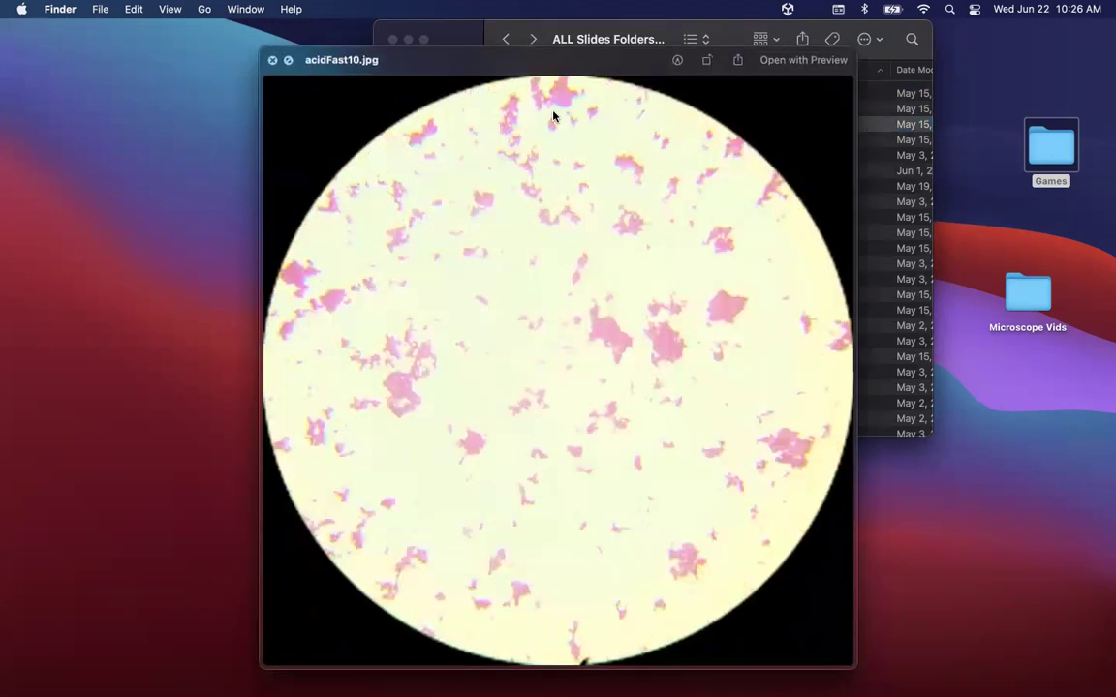
key("Down")
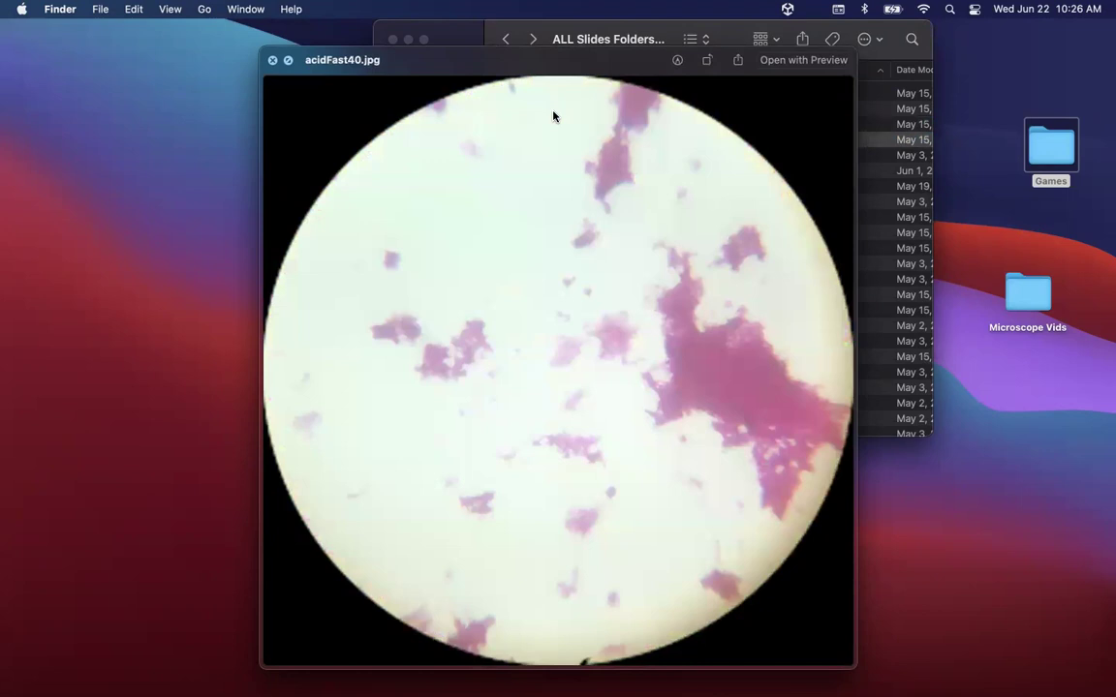
left_click(272, 60)
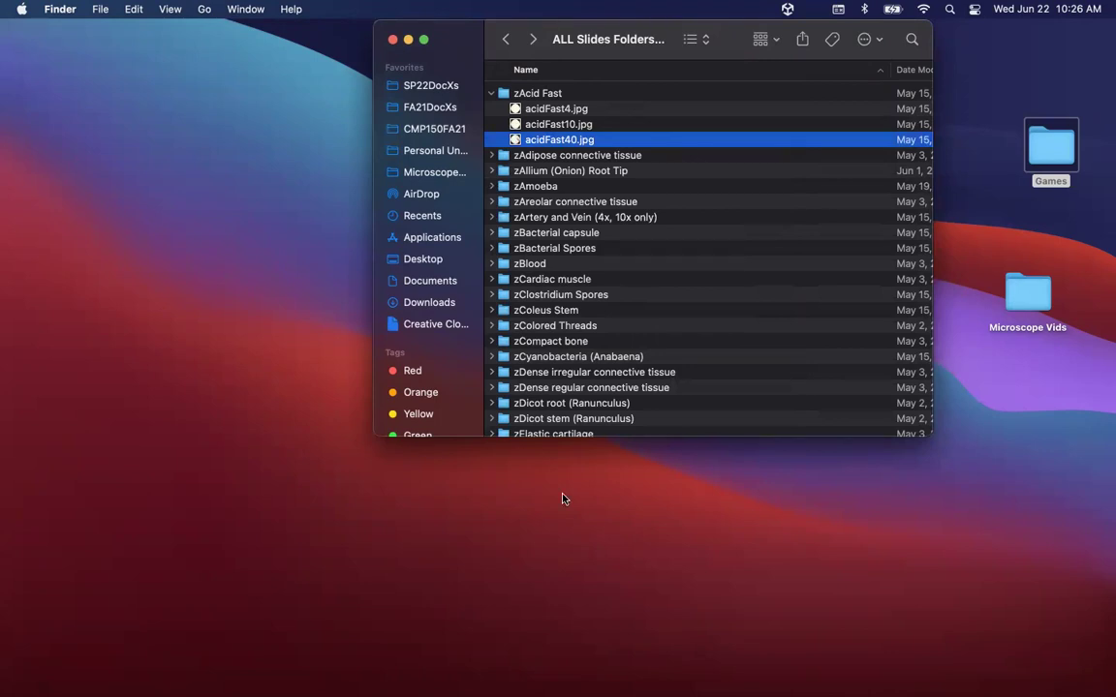
- Switch to Chrome, point out the purple iPhone microscope adapter with a temporary arrow annotation, and minimize the browser window
mouse_move(423, 678)
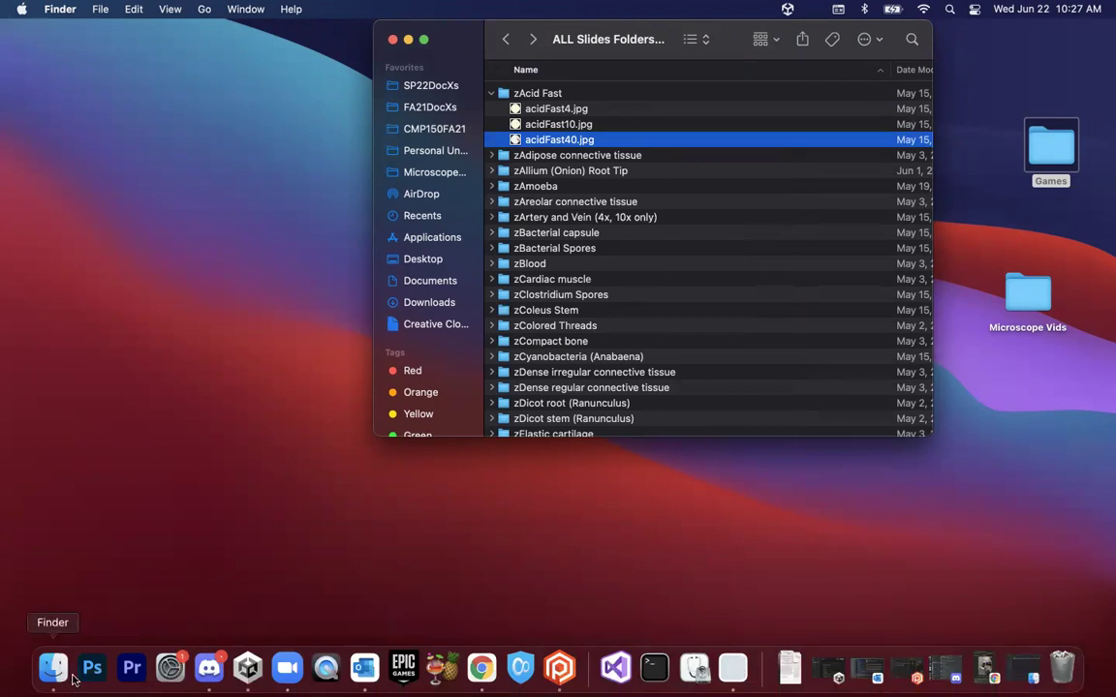
left_click(482, 668)
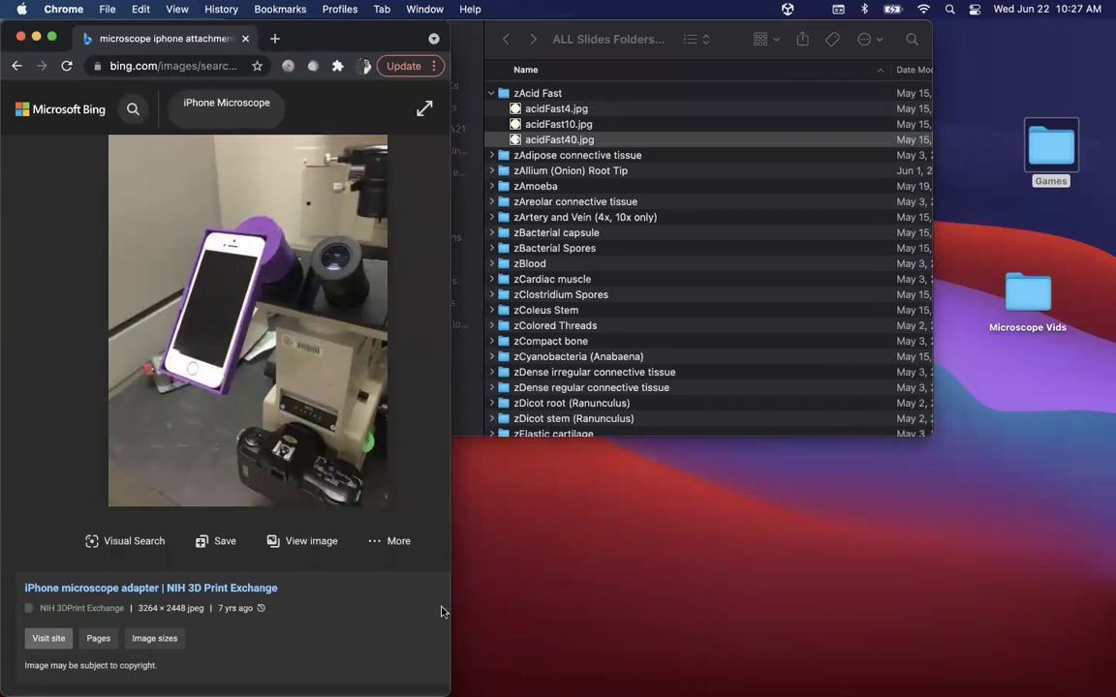
left_click_drag(448, 148, 274, 231)
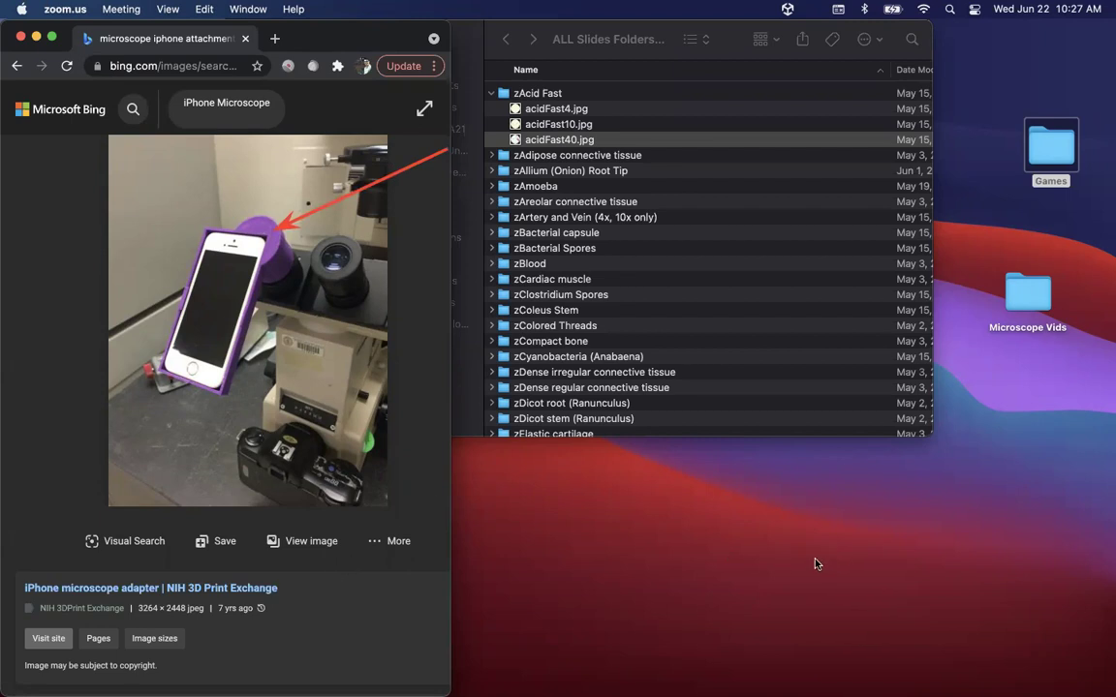
key("super+z")
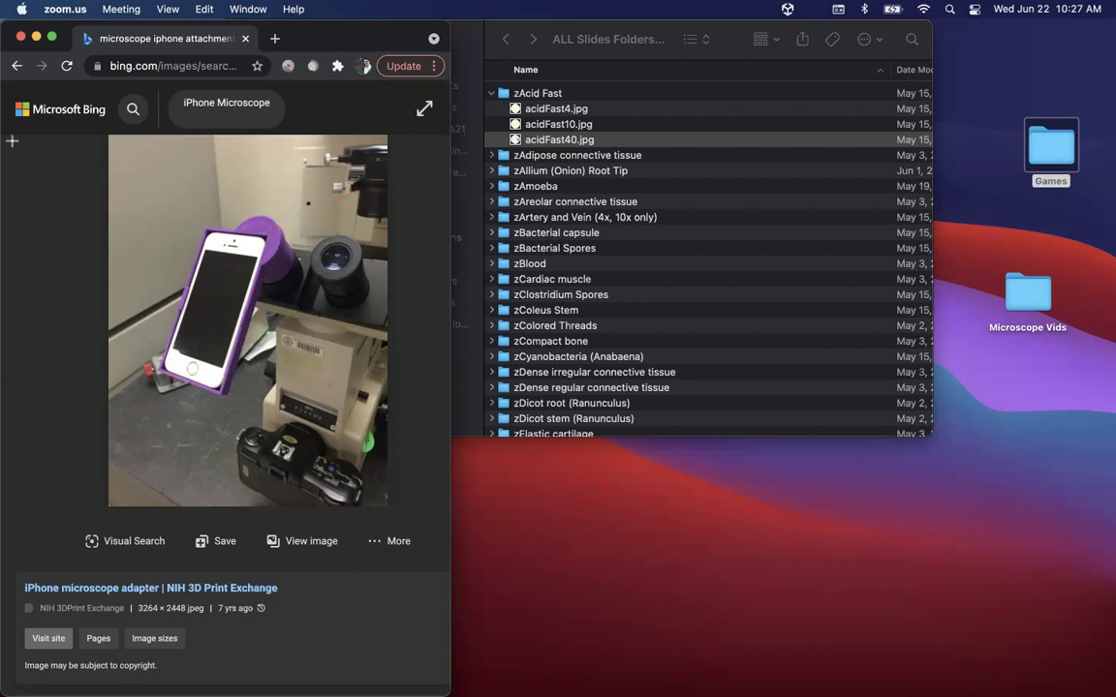
left_click(36, 37)
- Go through the zAcid Fast image files in order to examine how their names sort by magnification
left_click(601, 109)
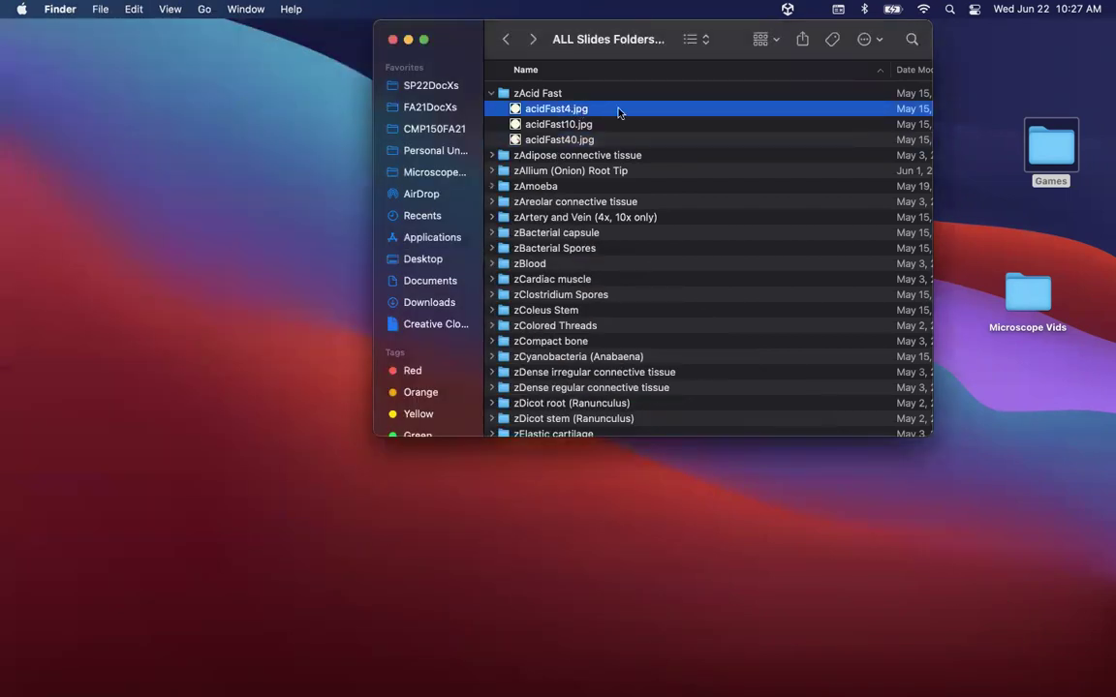
key("Down")
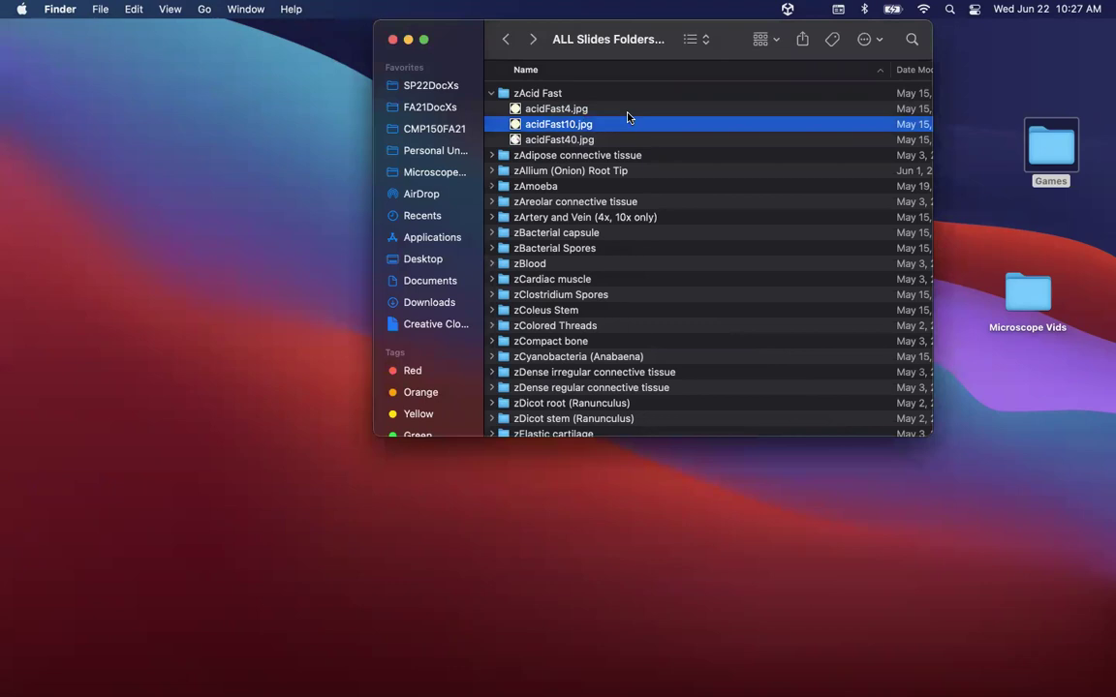
key("Down")
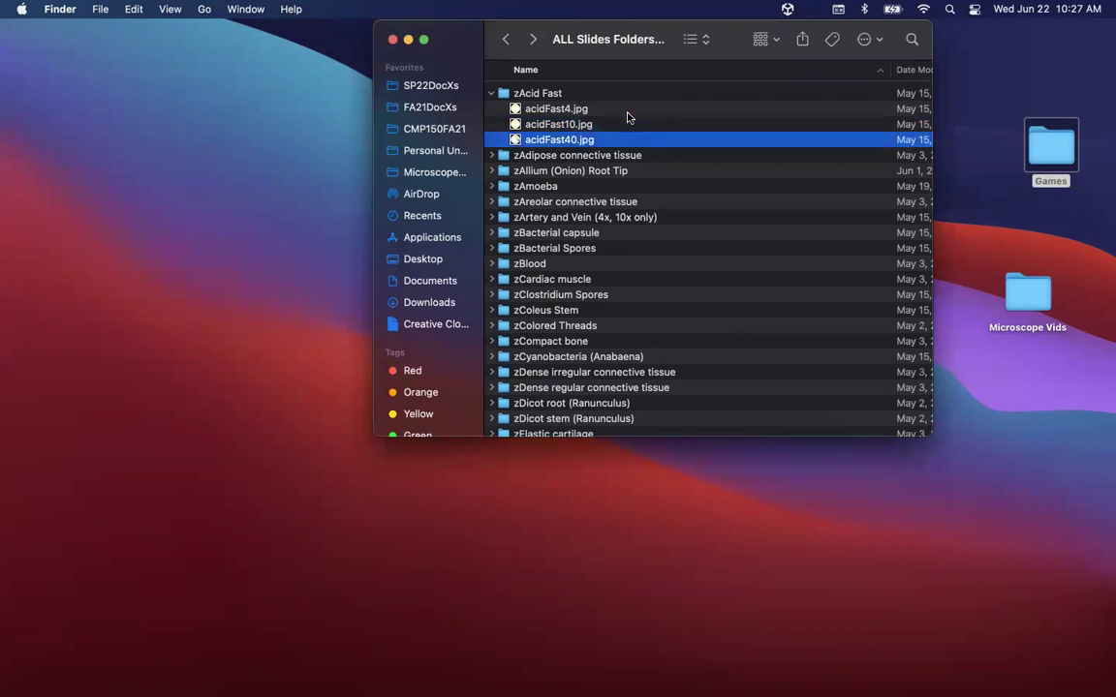
left_click(627, 113)
key("Down")
key("Down")
key("Up")
key("Up")
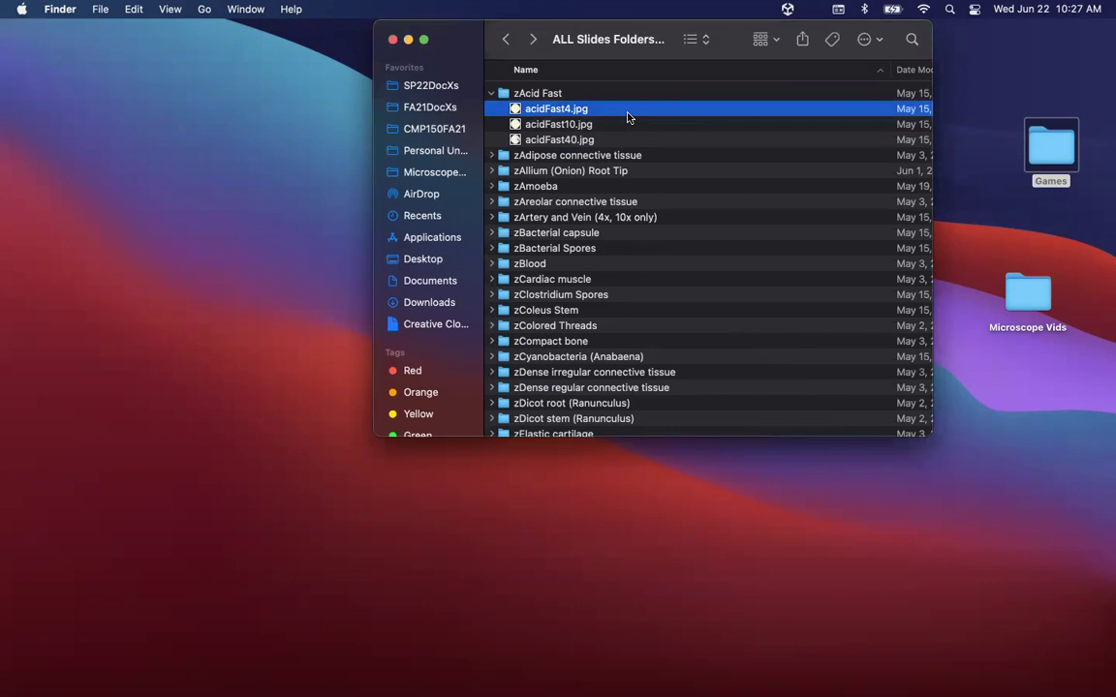
left_click(543, 134)
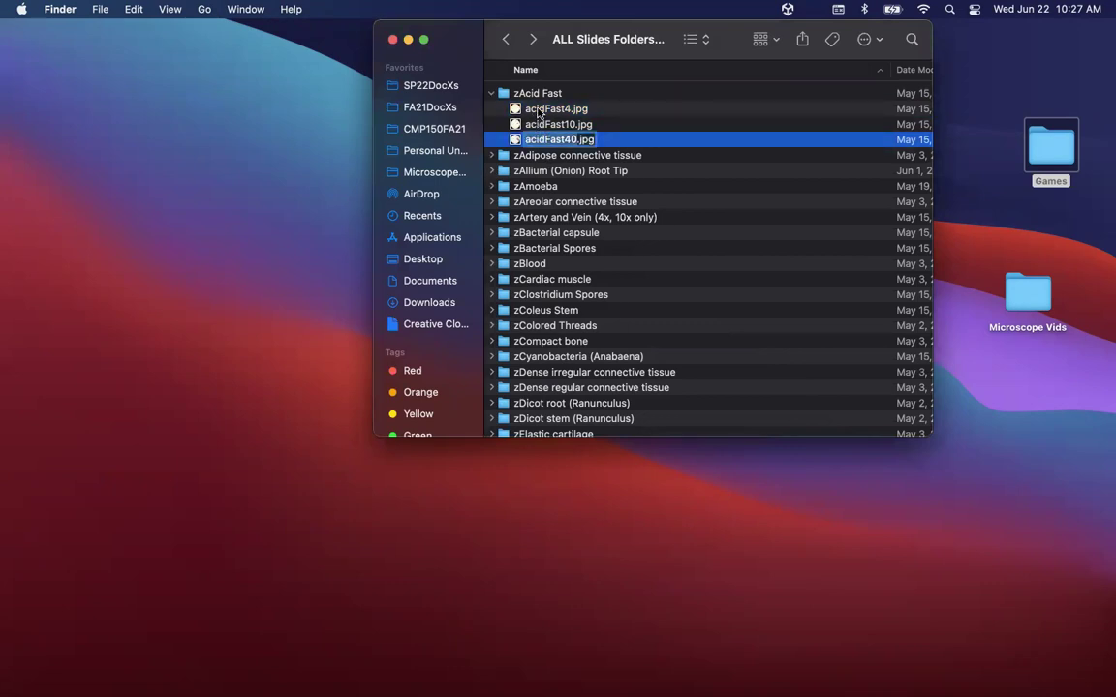
- Rename acidFast4.jpg as zacidFast4.jpg to demonstrate a different file order
left_click(530, 111)
key("Return")
key("Left")
type("z")
key("Return")
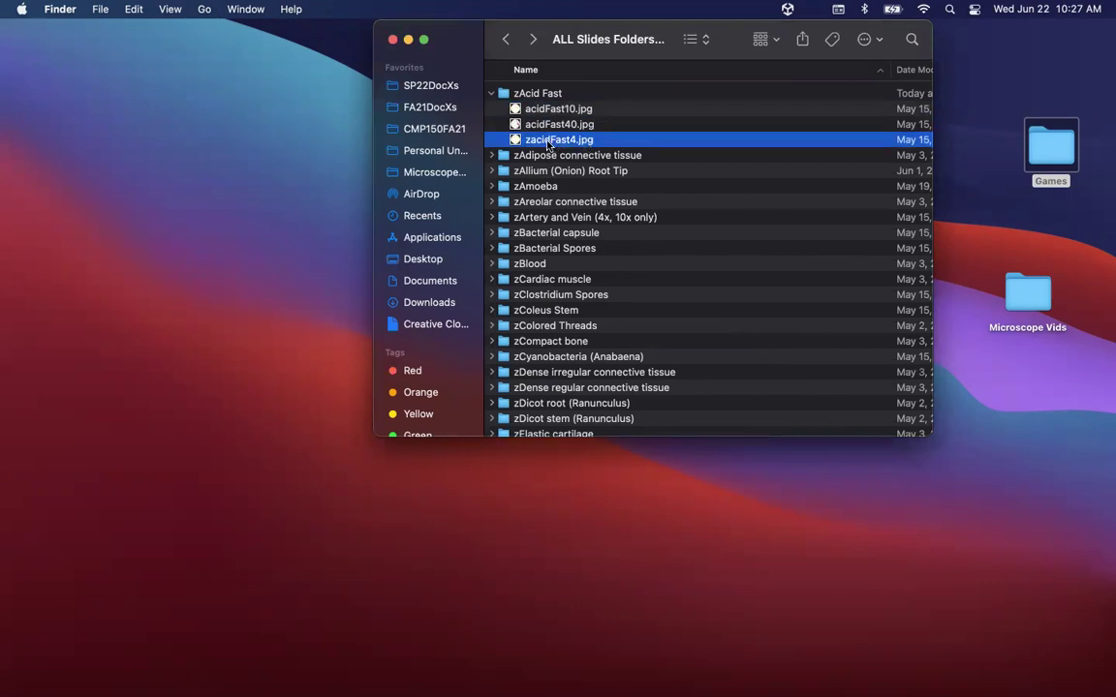
- Restore the 4x acid fast image's file name to acidFast4.jpg
key("Return")
key("Left")
key("Delete")
key("Return")
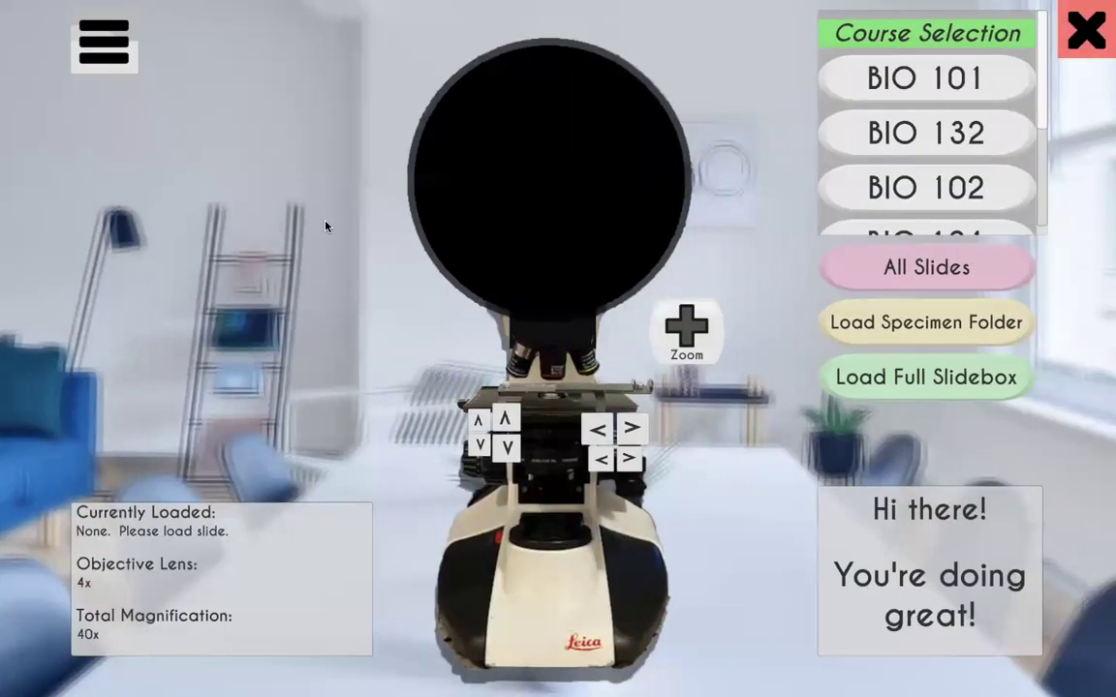
- Load the zAmoeba specimen folder from Documents/Microscope Images Raw/ALL Slides Folders HD into the virtual microscope
left_click(923, 324)
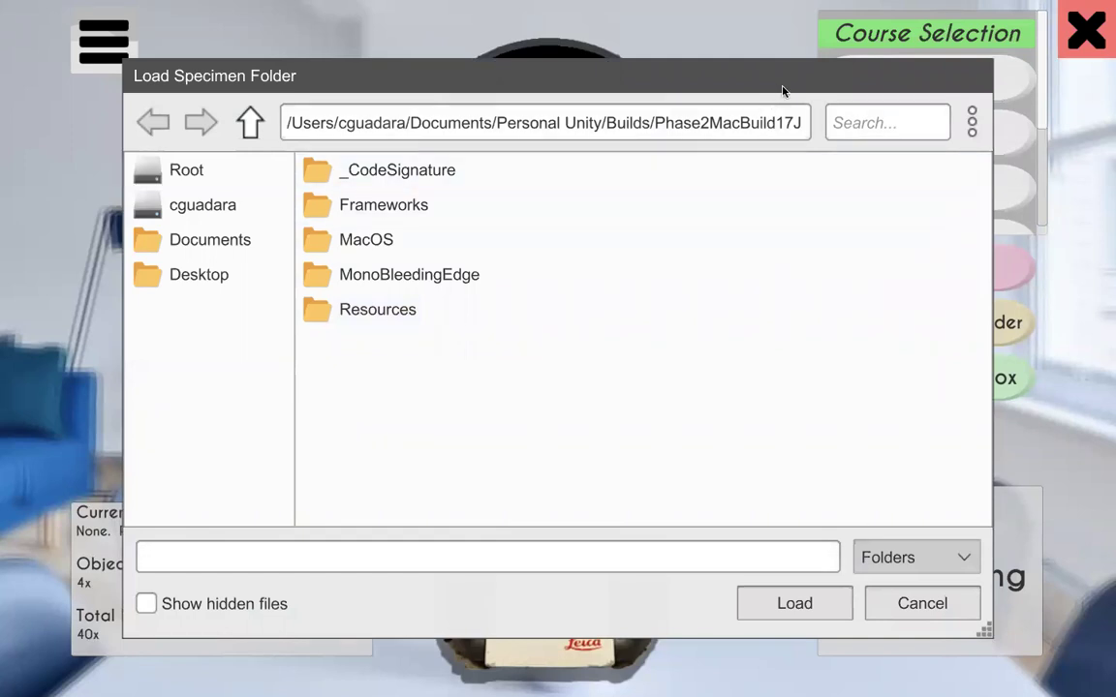
left_click(210, 247)
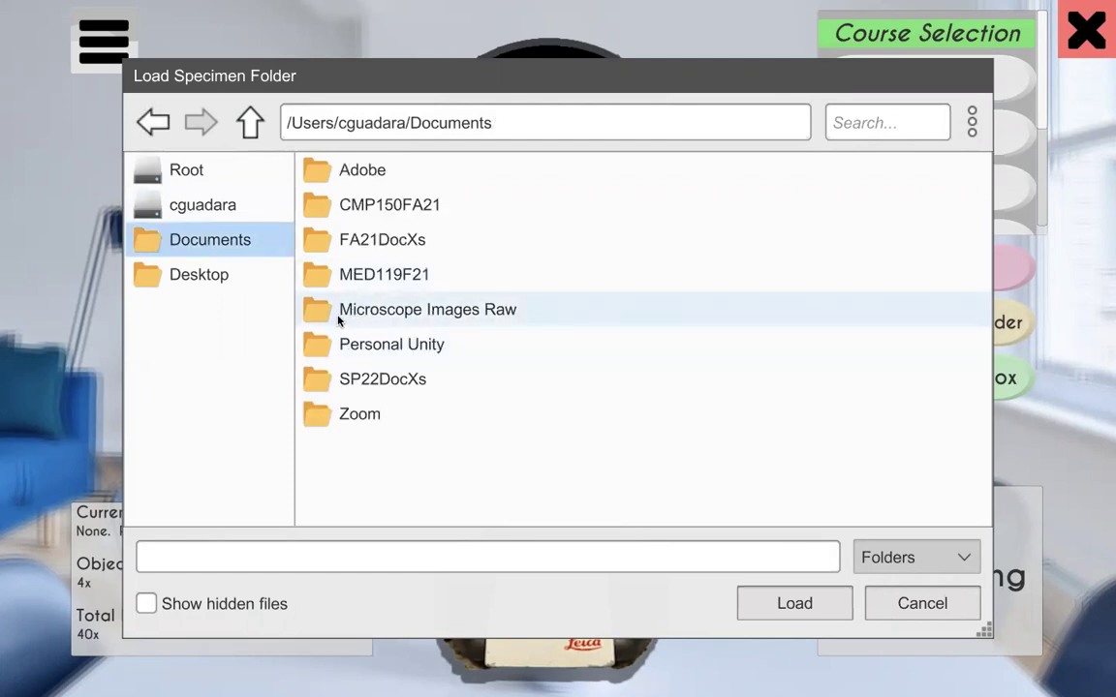
double_click(387, 315)
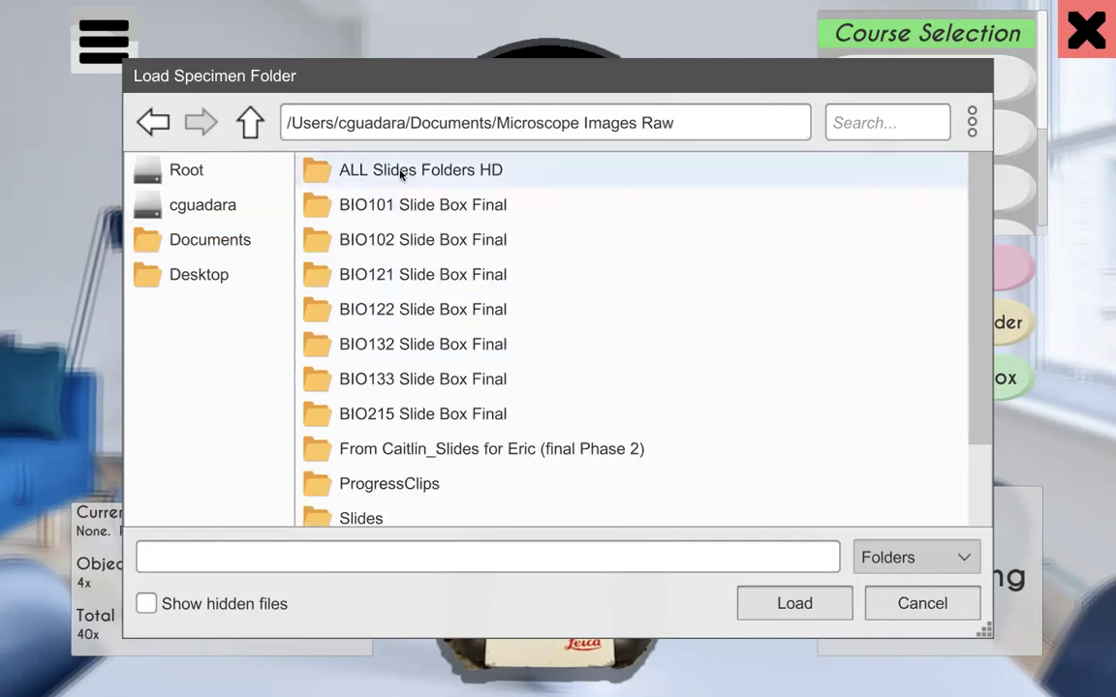
double_click(486, 171)
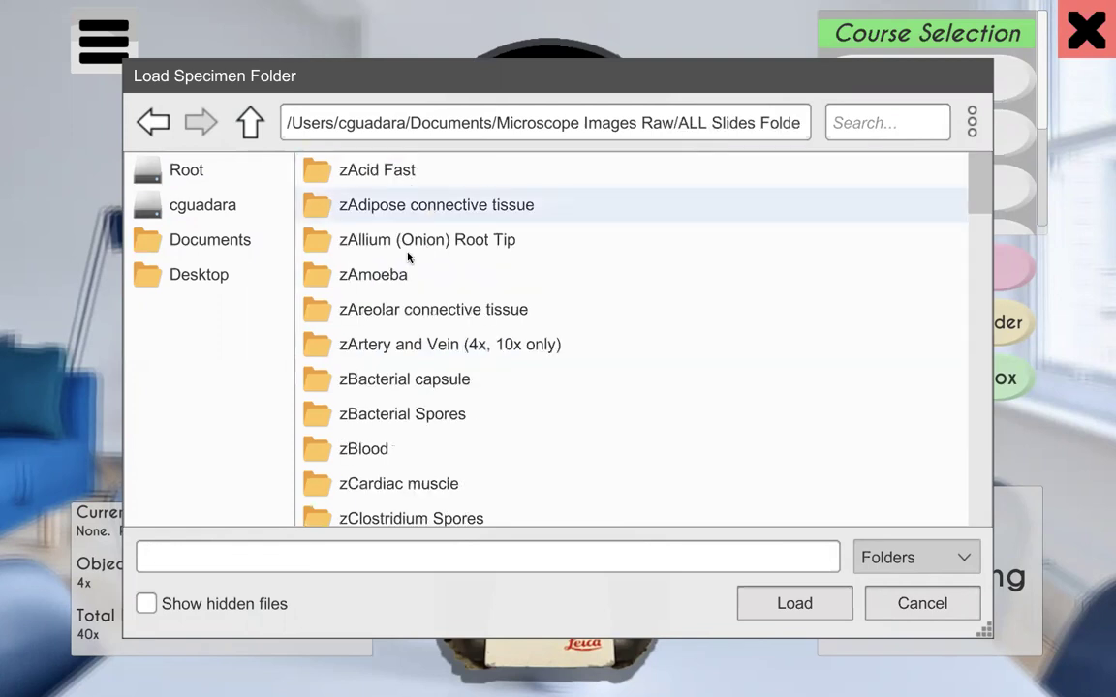
left_click(365, 262)
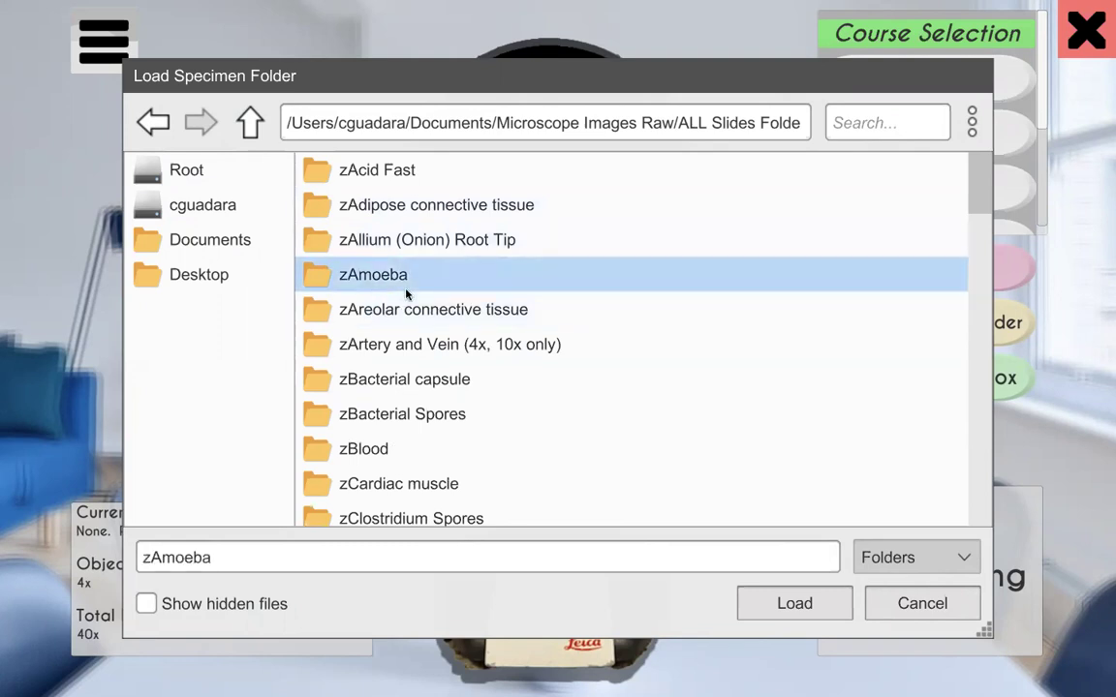
left_click(803, 609)
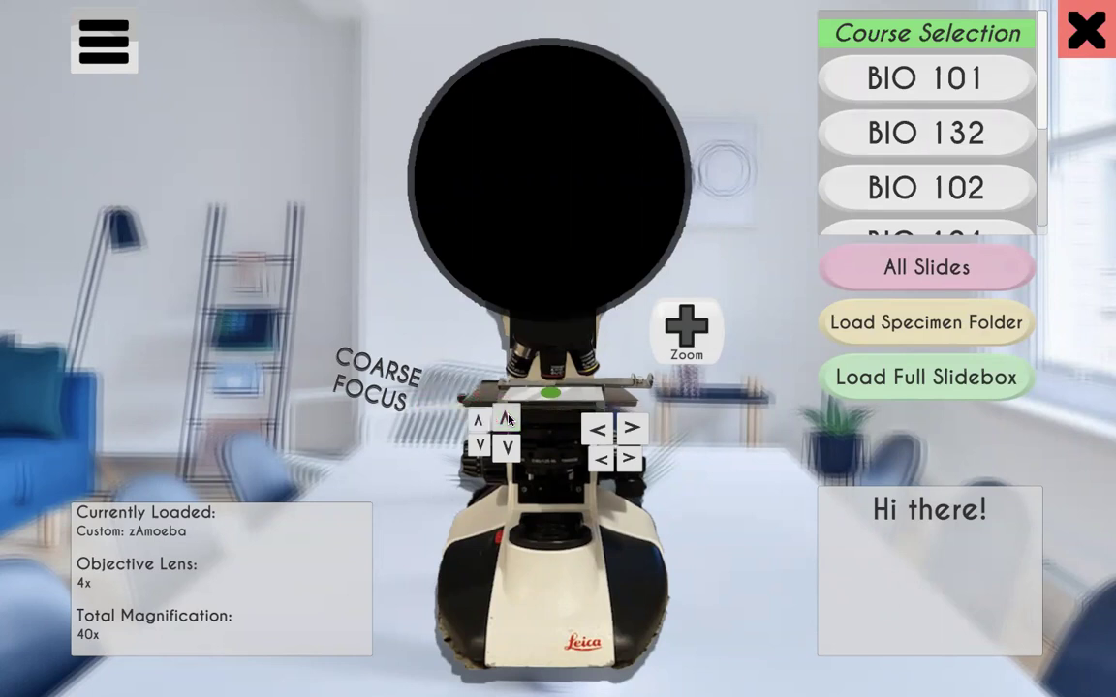
- Bring the amoeba slide into sharp view at 4x by raising the coarse focus and refining with the fine focus
left_click(507, 419)
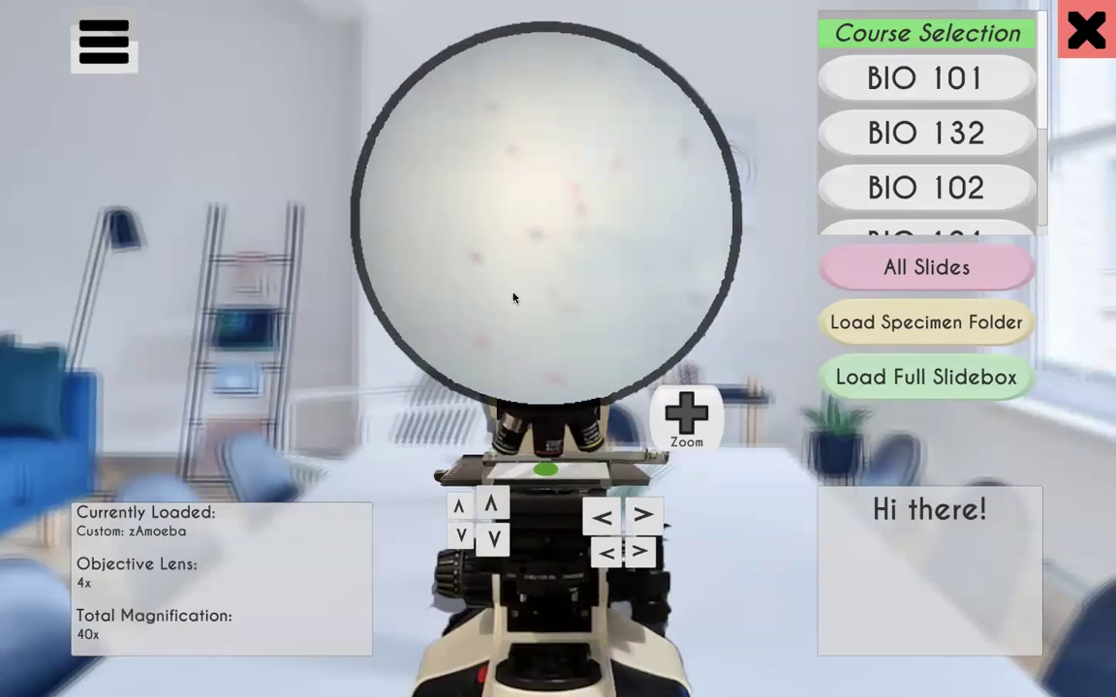
left_click(459, 505)
left_click(459, 506)
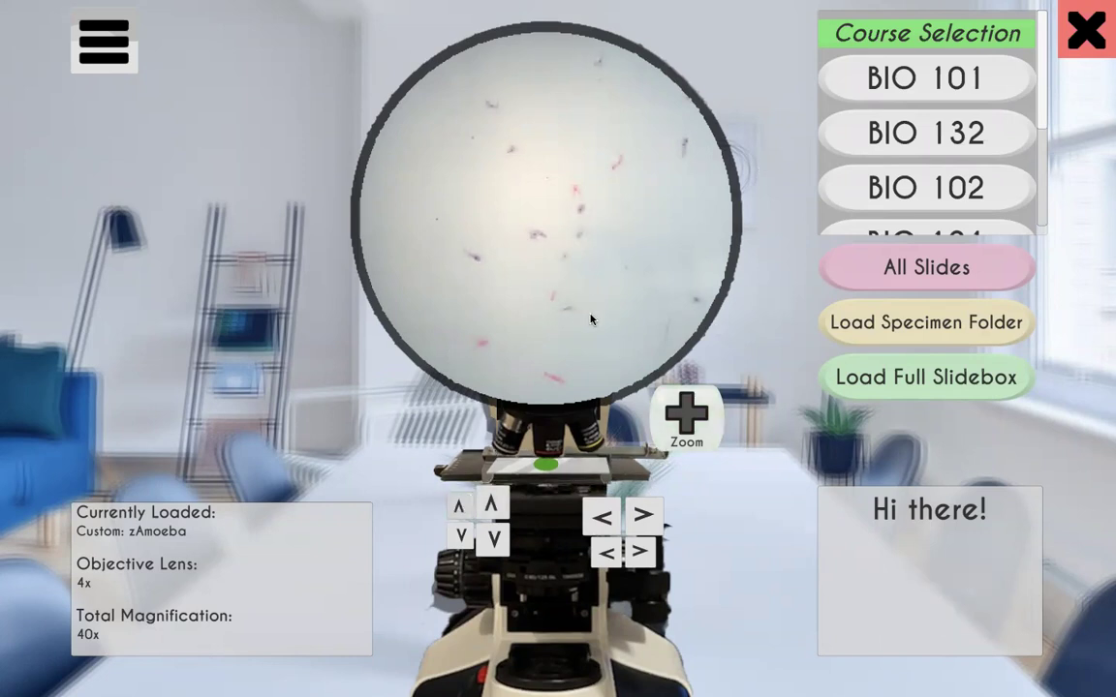
- View the amoeba specimen through the 10x and 40x objectives and return to the 4x objective
left_click(536, 456)
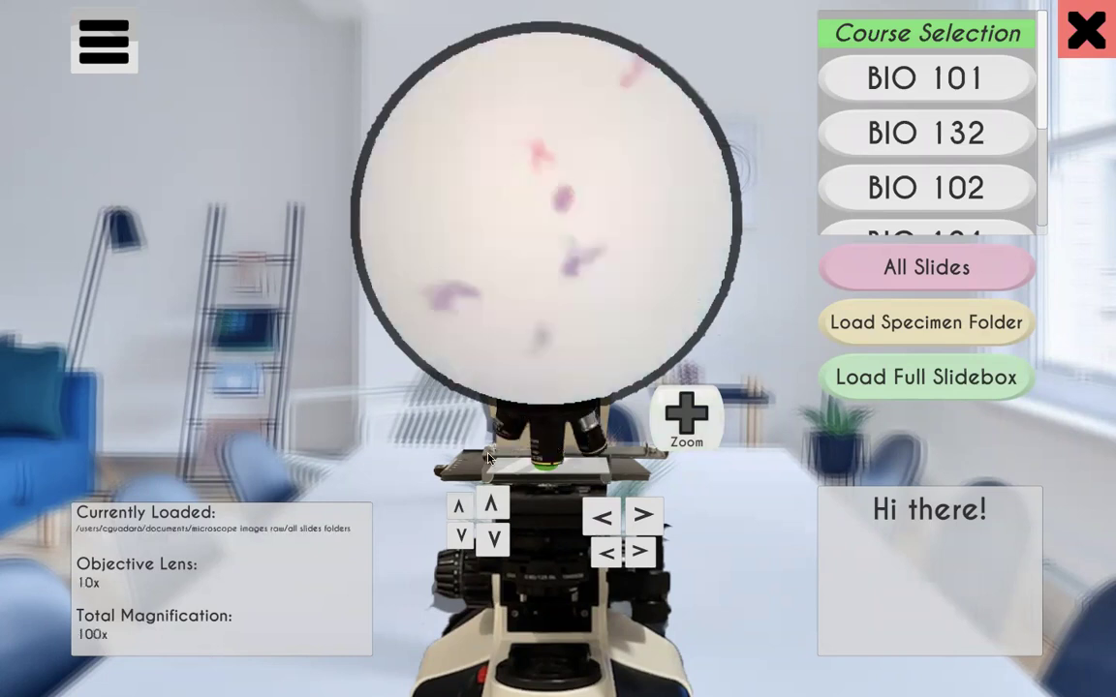
left_click(549, 448)
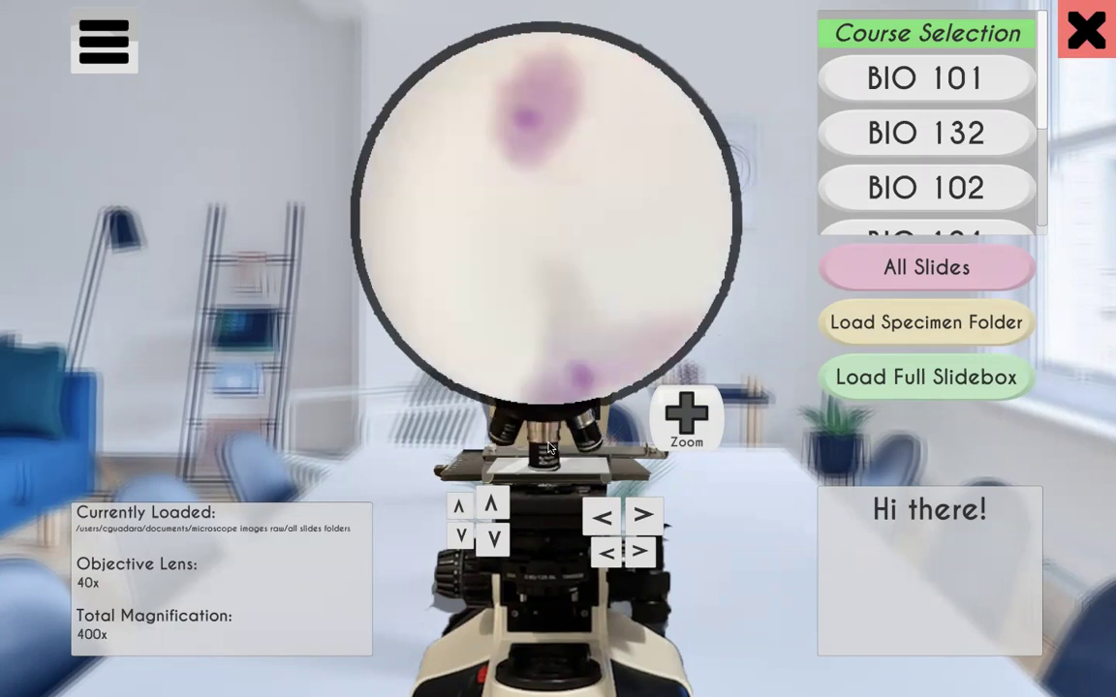
left_click(577, 448)
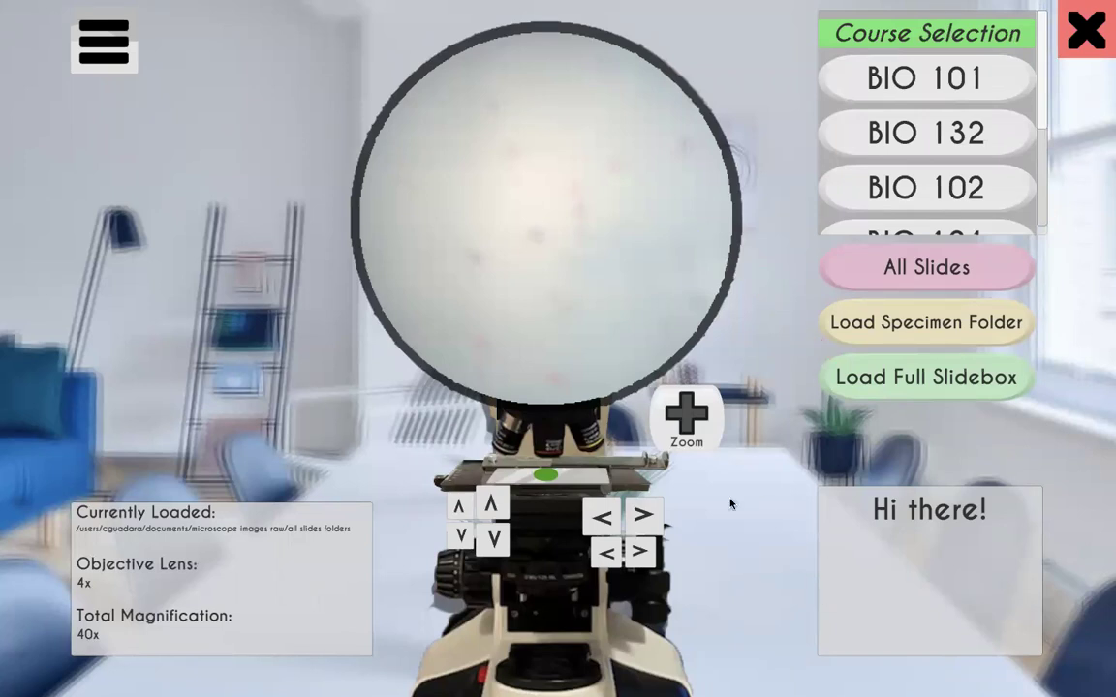
- Switch to Finder and open the BIO101 Slide Box Final folder in the Microscope Images folder
key("ctrl+Left")
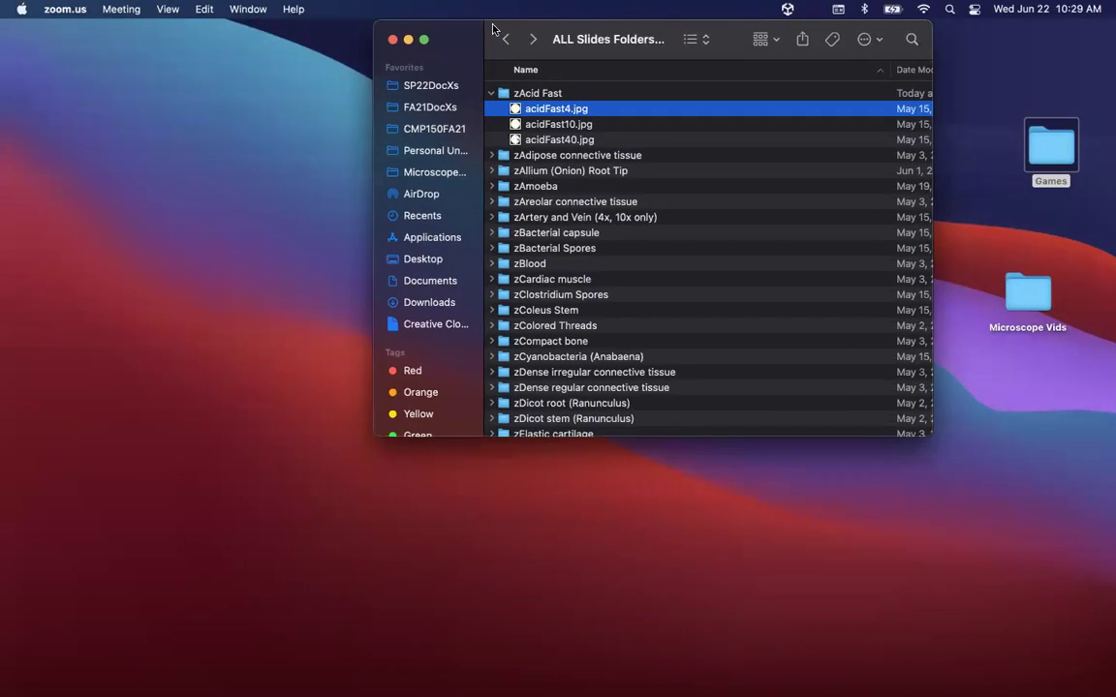
left_click(505, 39)
left_click(505, 39)
left_click(560, 157)
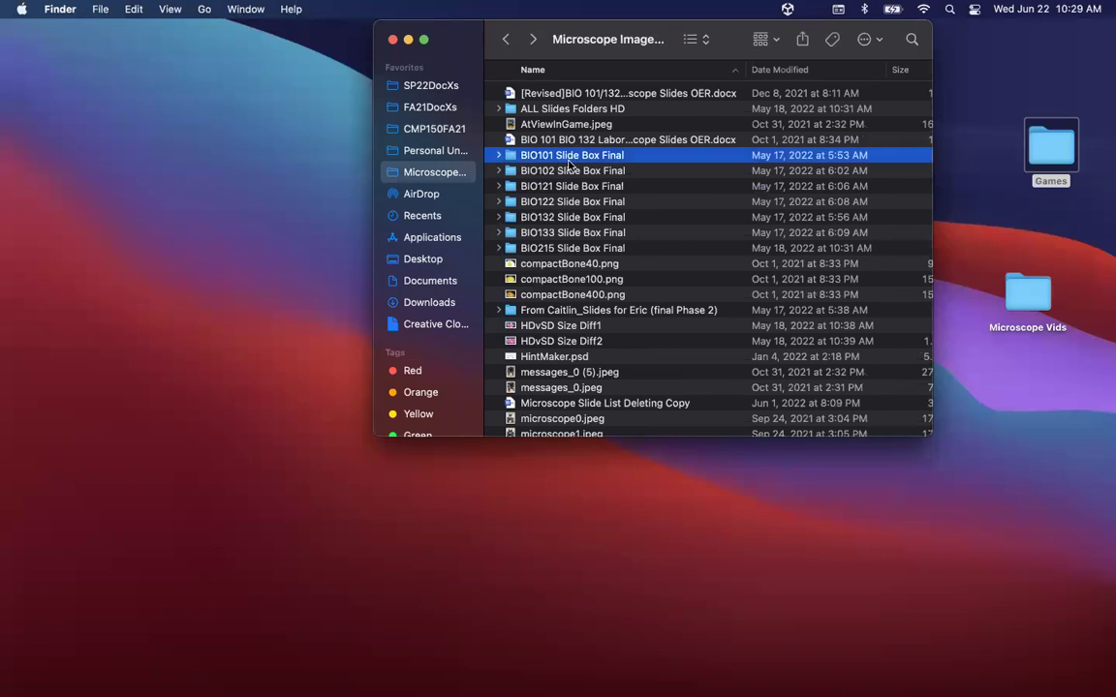
double_click(513, 158)
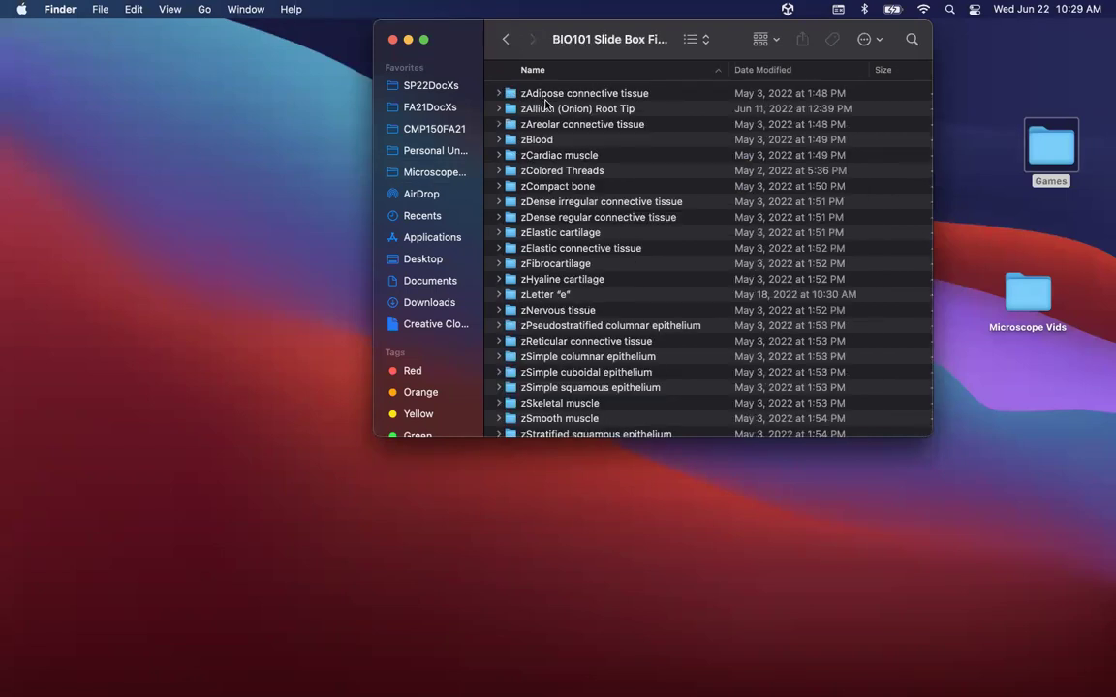
- Look through the specimen folders of the BIO101 slide box and open the BIO132 Slide Box Final folder instead
scroll(548, 175, "down", 3)
scroll(549, 171, "up", 3)
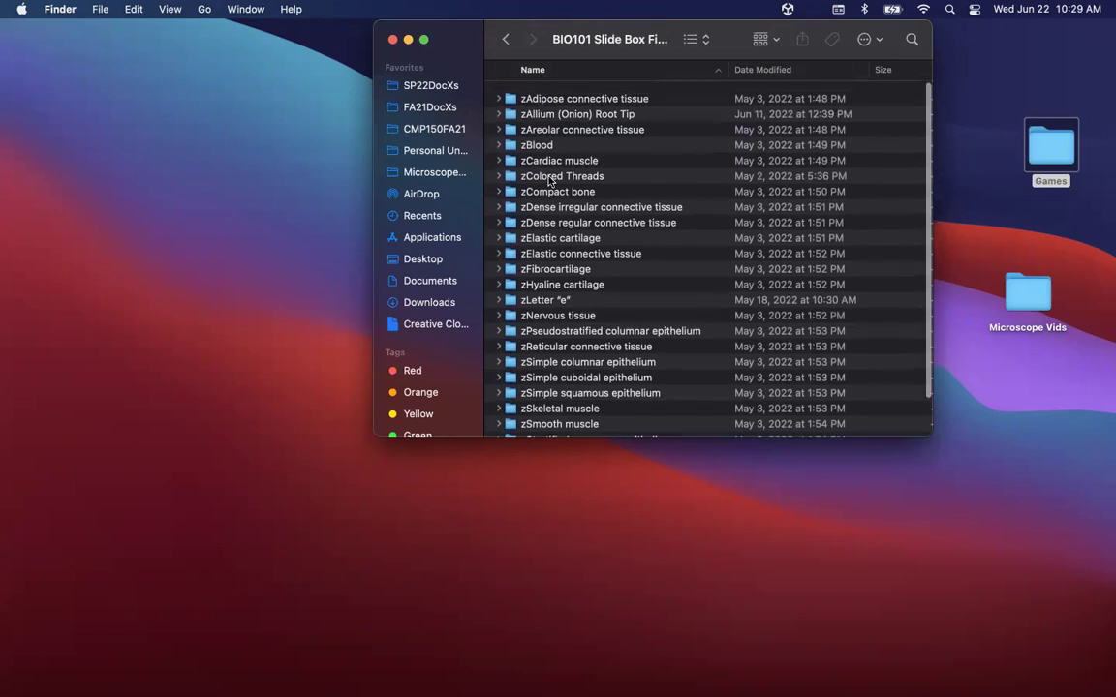
left_click(504, 94)
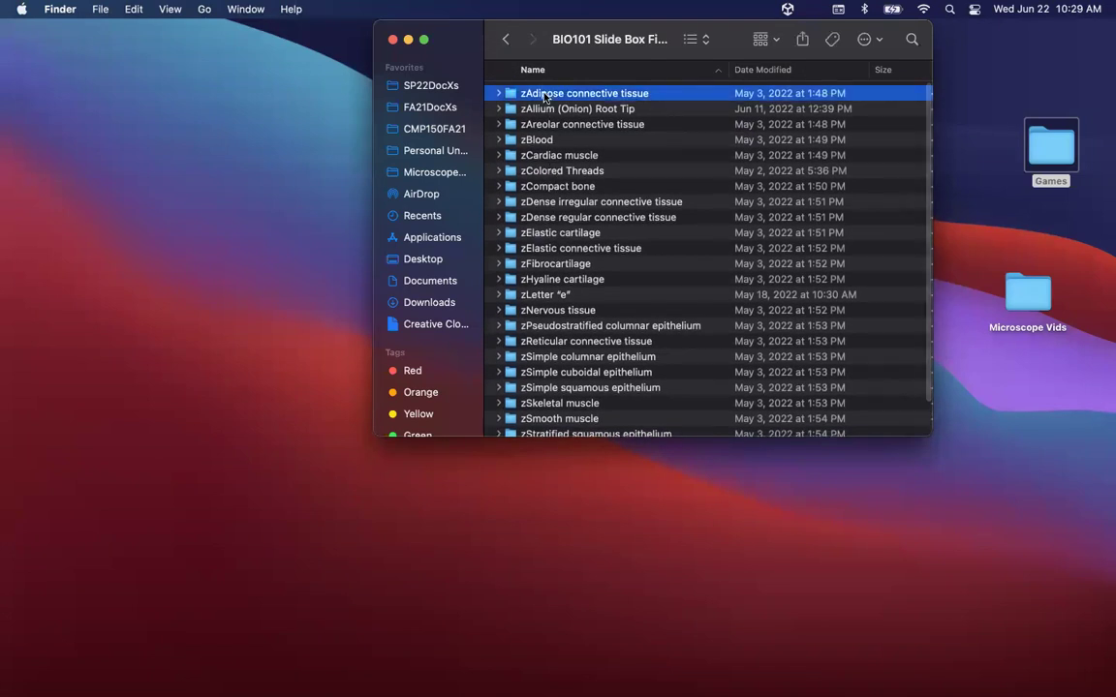
left_click(499, 94)
left_click(499, 94)
left_click(504, 40)
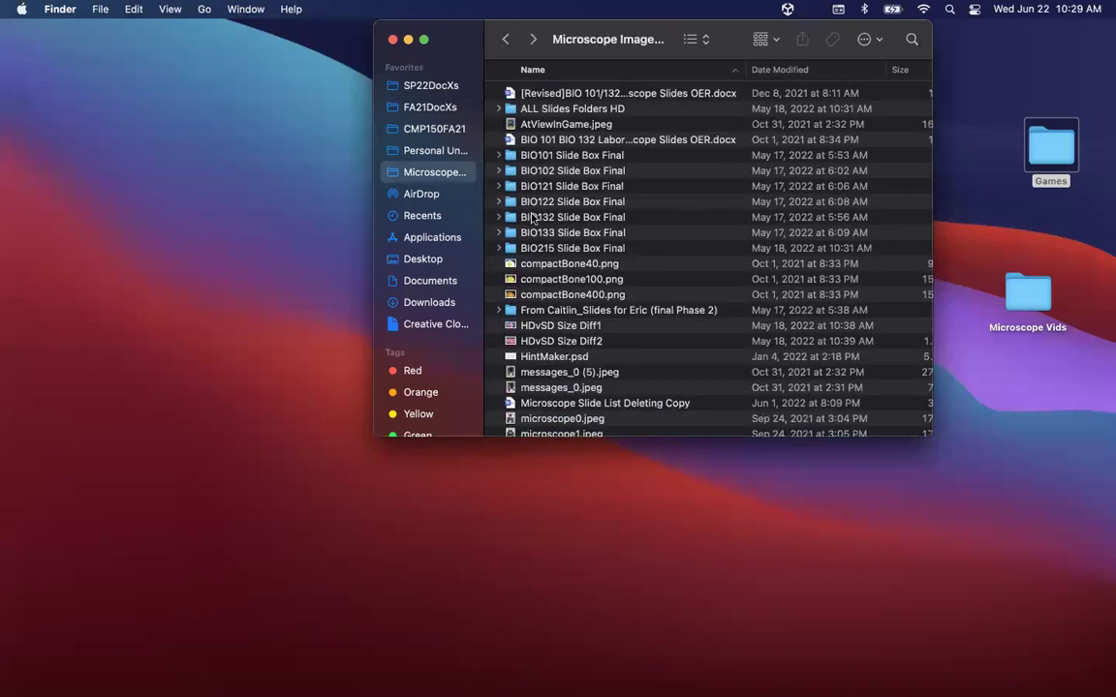
double_click(531, 217)
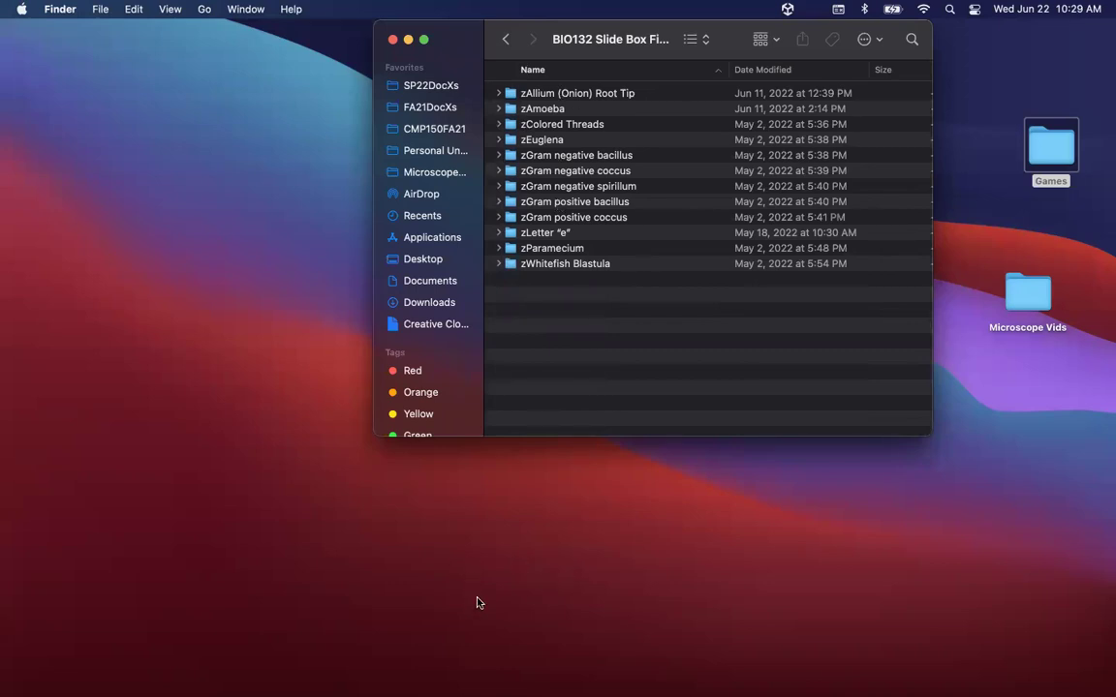
- Annotate the screen with a small rectangle, a tall rectangle diagonally below it, and three narrow rectangles stacked inside the tall one
left_click_drag(80, 105, 240, 233)
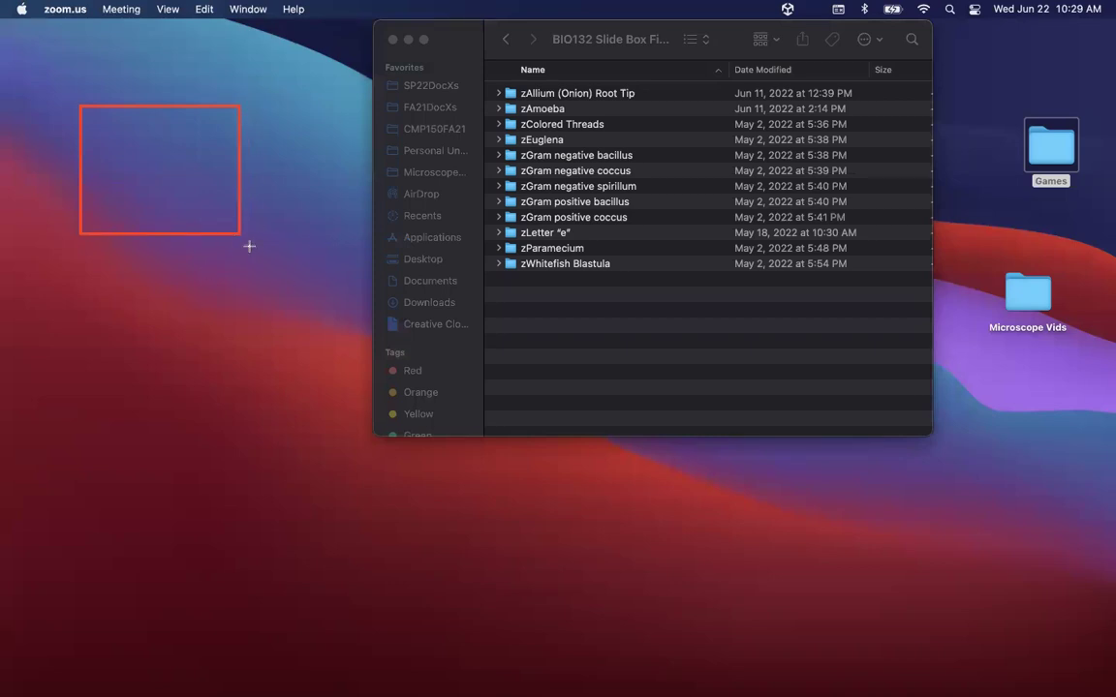
mouse_move(249, 246)
left_mouse_down()
mouse_move(433, 560)
mouse_move(431, 548)
left_mouse_up()
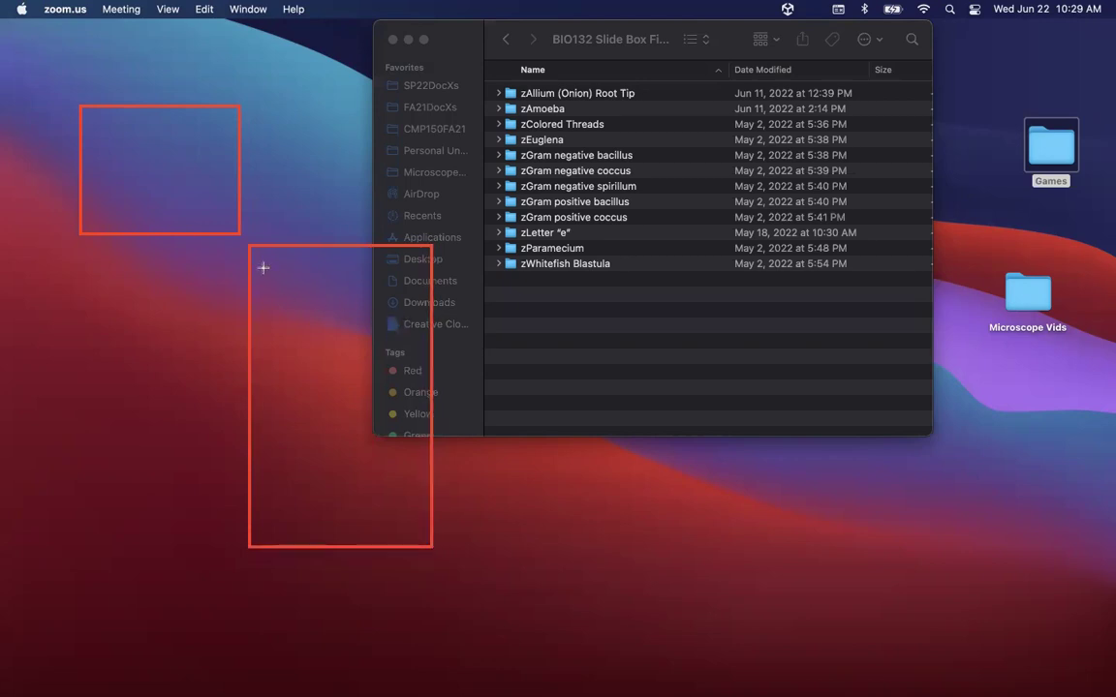
left_click_drag(261, 268, 426, 296)
left_click_drag(260, 309, 428, 337)
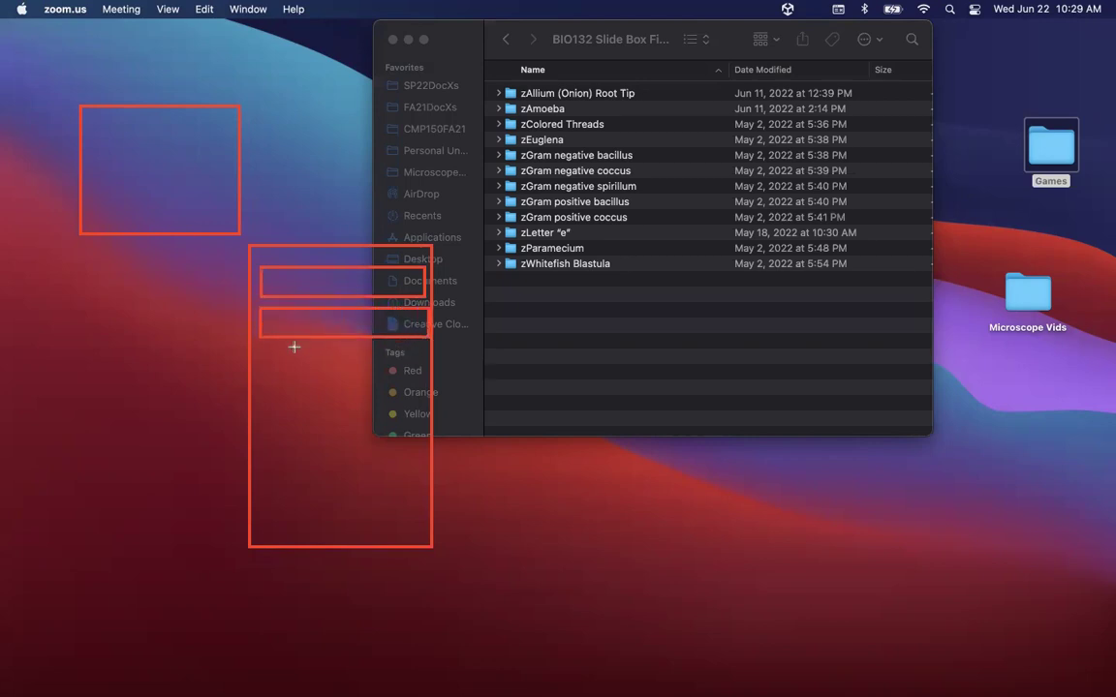
mouse_move(266, 345)
left_mouse_down()
mouse_move(381, 387)
mouse_move(422, 370)
left_mouse_up()
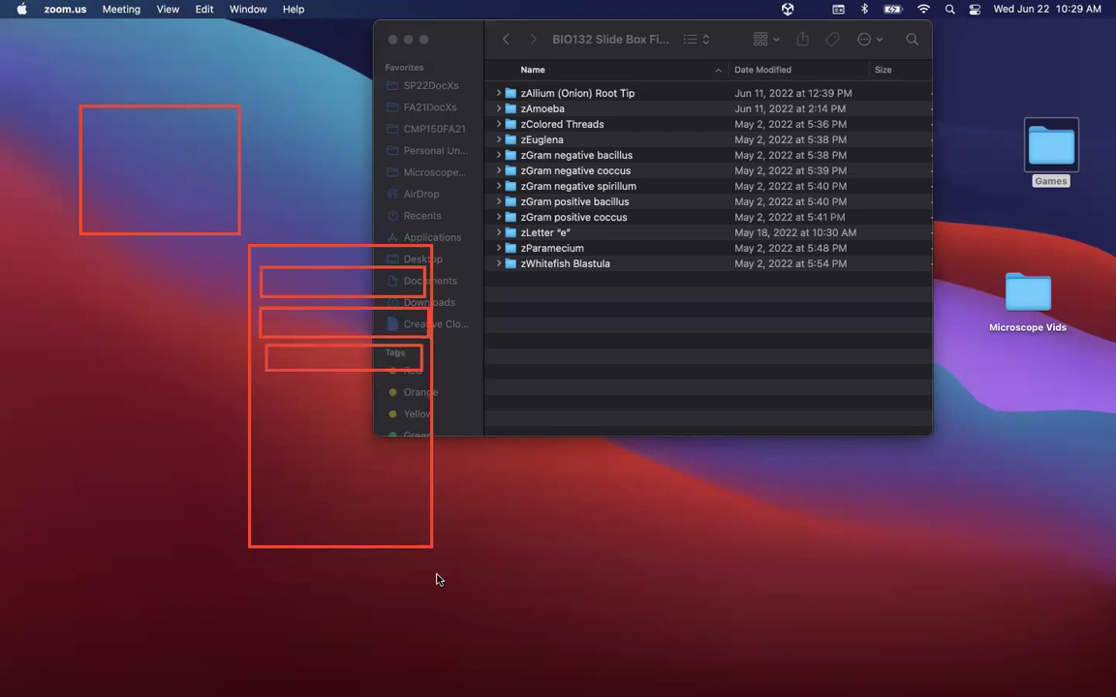
- Label the small annotation rectangle COURSE and the first narrow rectangle Specimen1
left_click(100, 150)
type("coURSE")
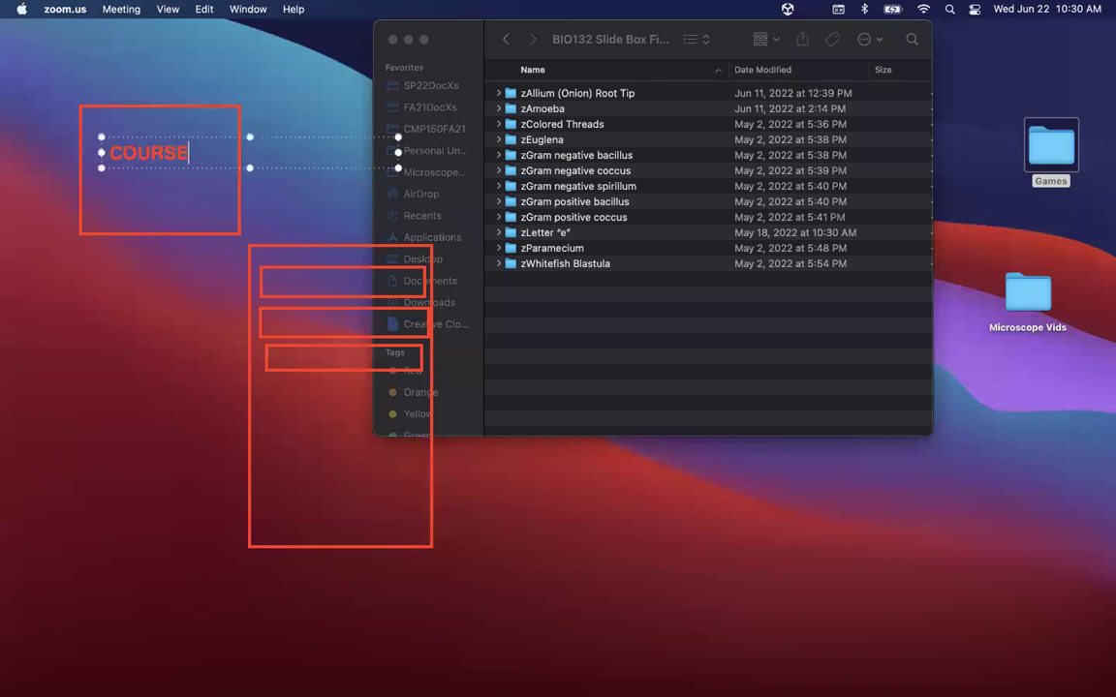
left_click(257, 258)
left_click(273, 280)
type("Specimen1")
- Label the second narrow rectangle Specimen2 and draw a line from the Specimen1 rectangle towards the Finder file list
left_click(300, 314)
left_click(286, 320)
type("Spe")
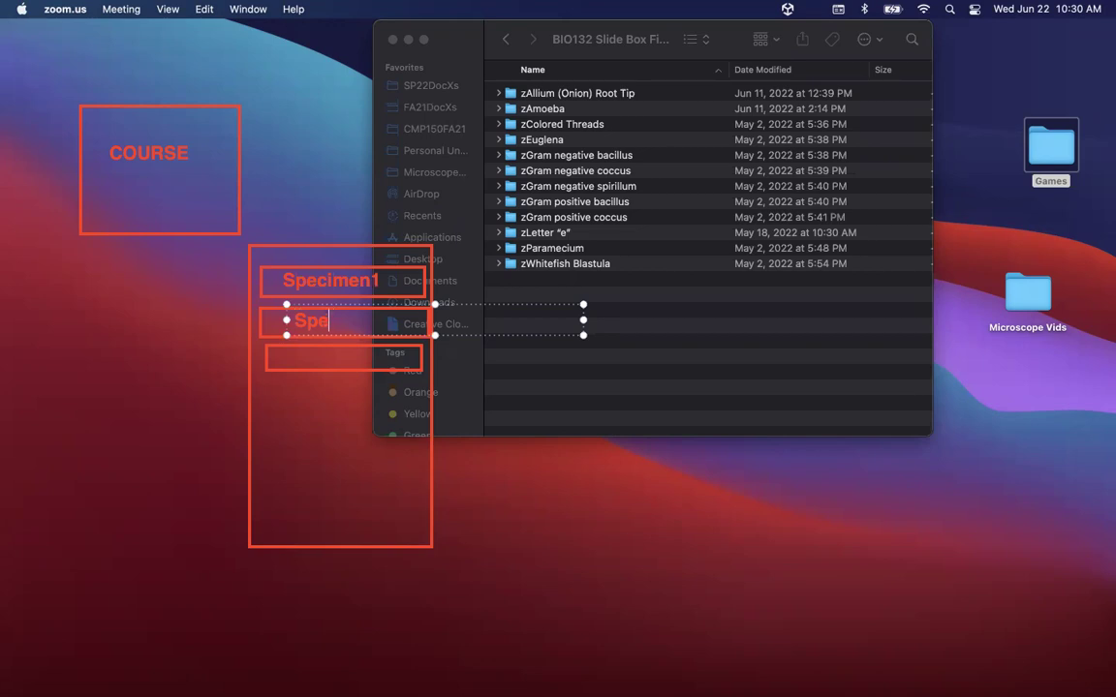
type("cimen2")
key("Escape")
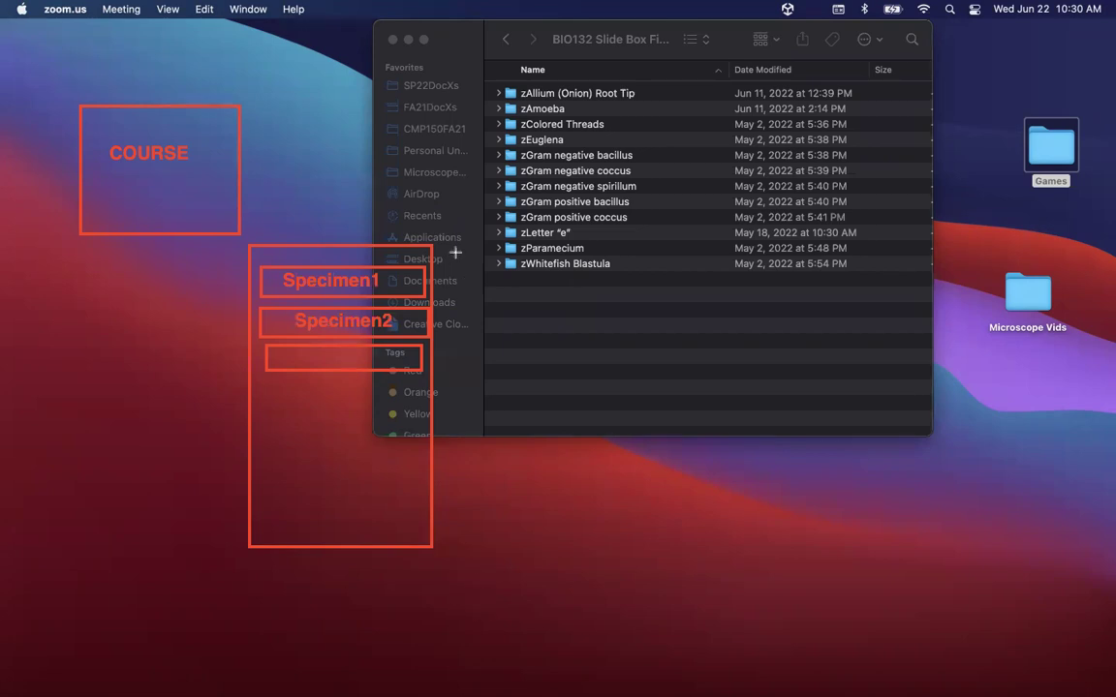
mouse_move(419, 271)
left_mouse_down()
mouse_move(700, 349)
mouse_move(672, 345)
left_mouse_up()
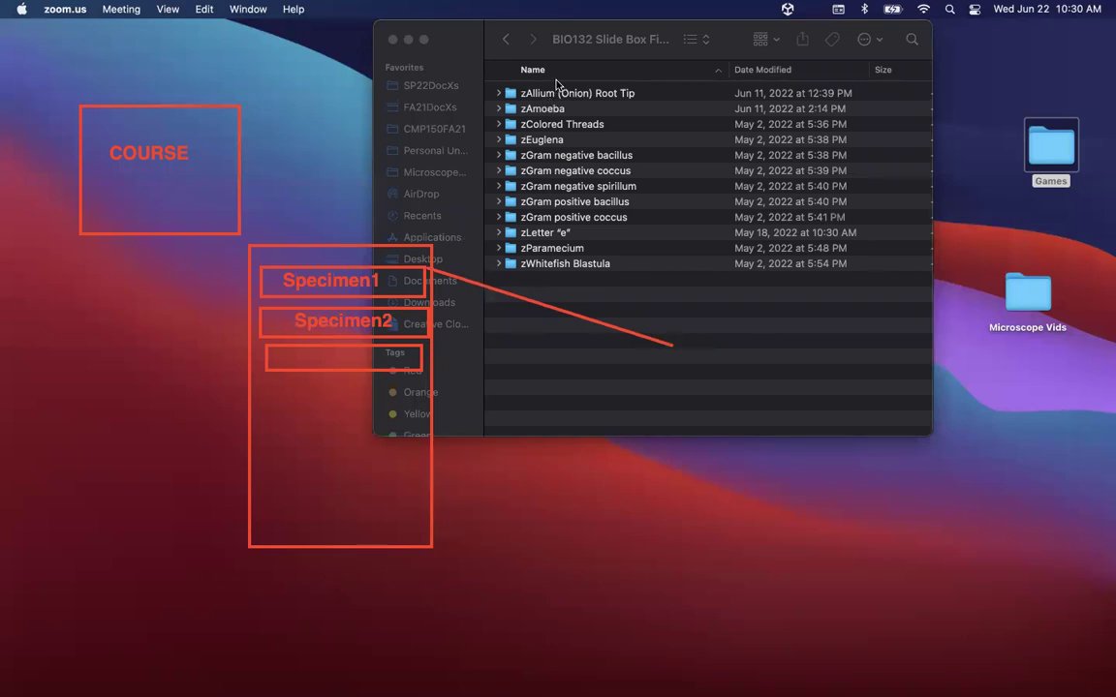
- Examine the images inside the zAmoeba and zLetter "e" folders of the BIO132 slide box and return to the Microscope Images folder
left_click(504, 84)
double_click(568, 110)
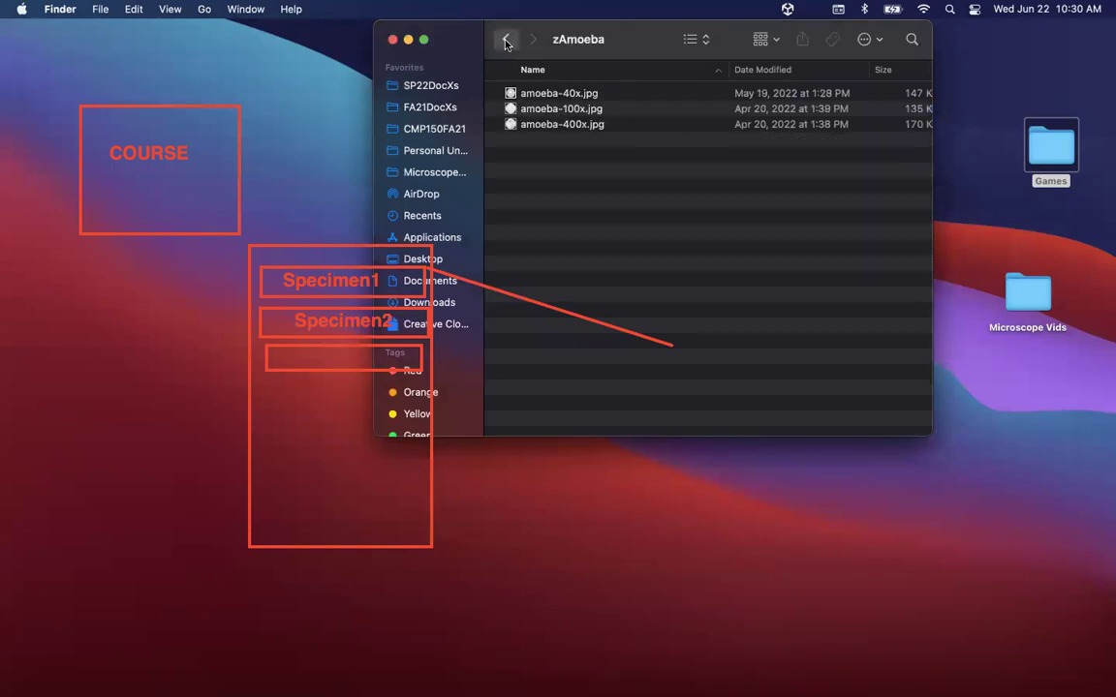
left_click(500, 43)
left_click(559, 234)
double_click(559, 235)
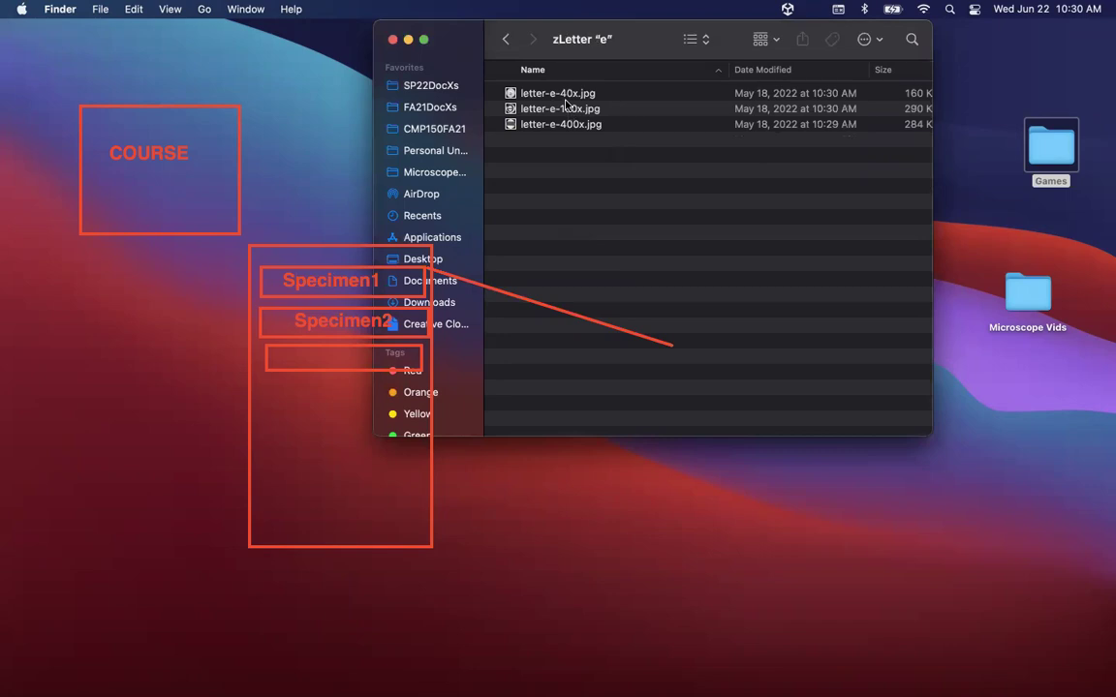
left_click(508, 44)
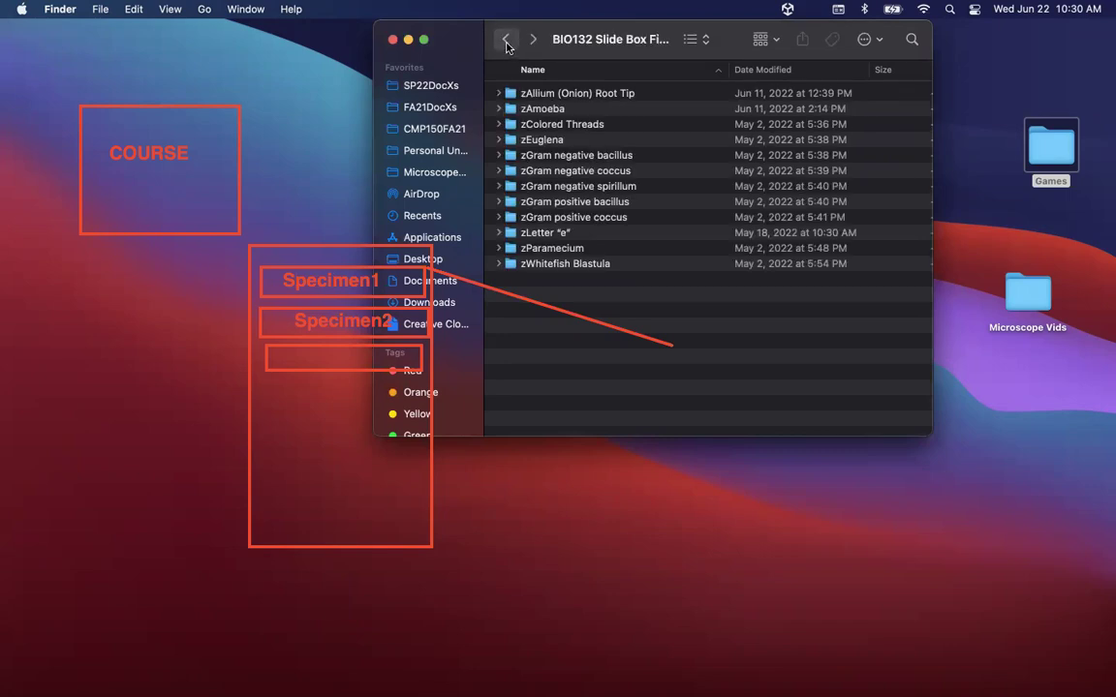
left_click(506, 43)
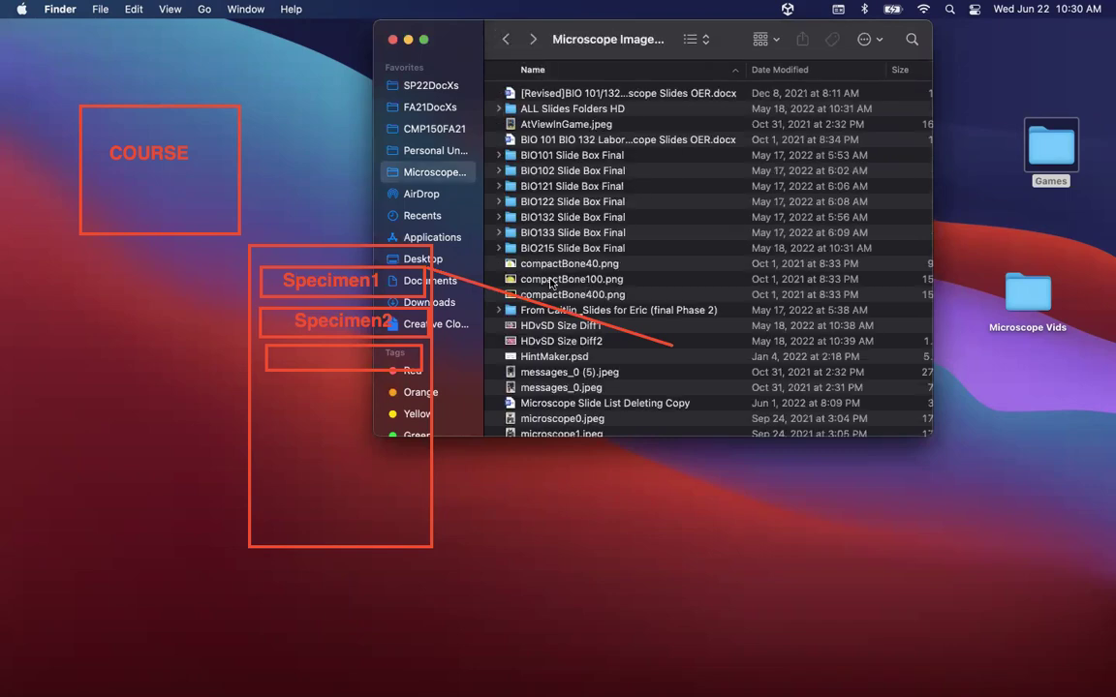
- Return to the virtual microscope, start loading a full slidebox, and select BIO132 Slide Box Final in Documents/Microscope Images Raw
key("ctrl+Right")
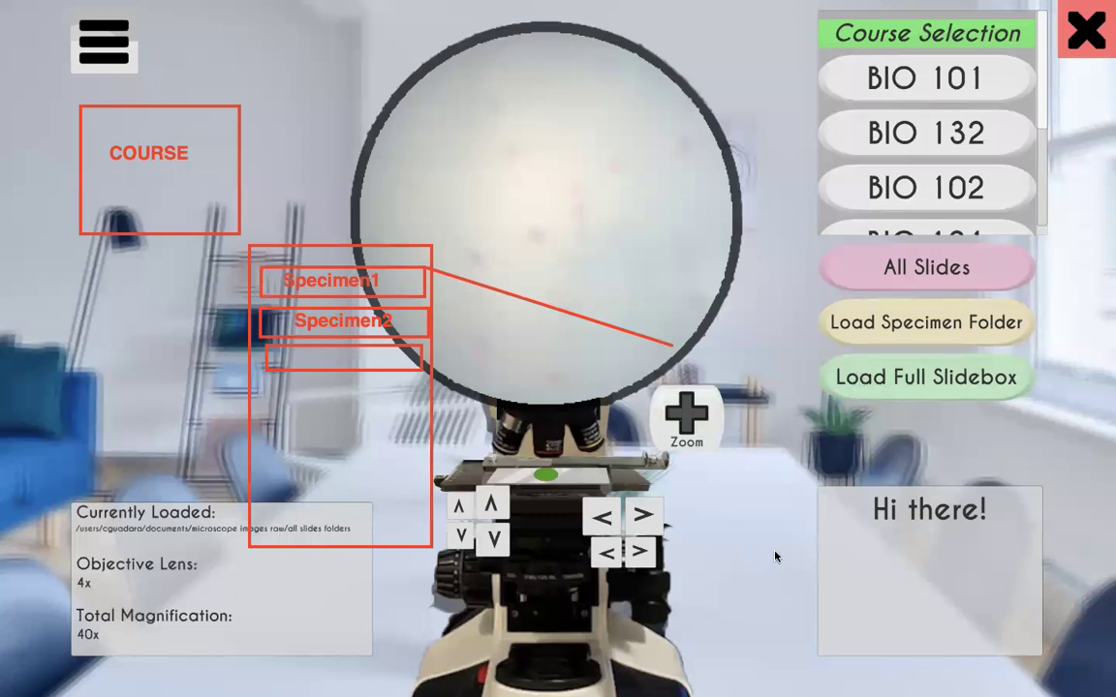
left_click(908, 380)
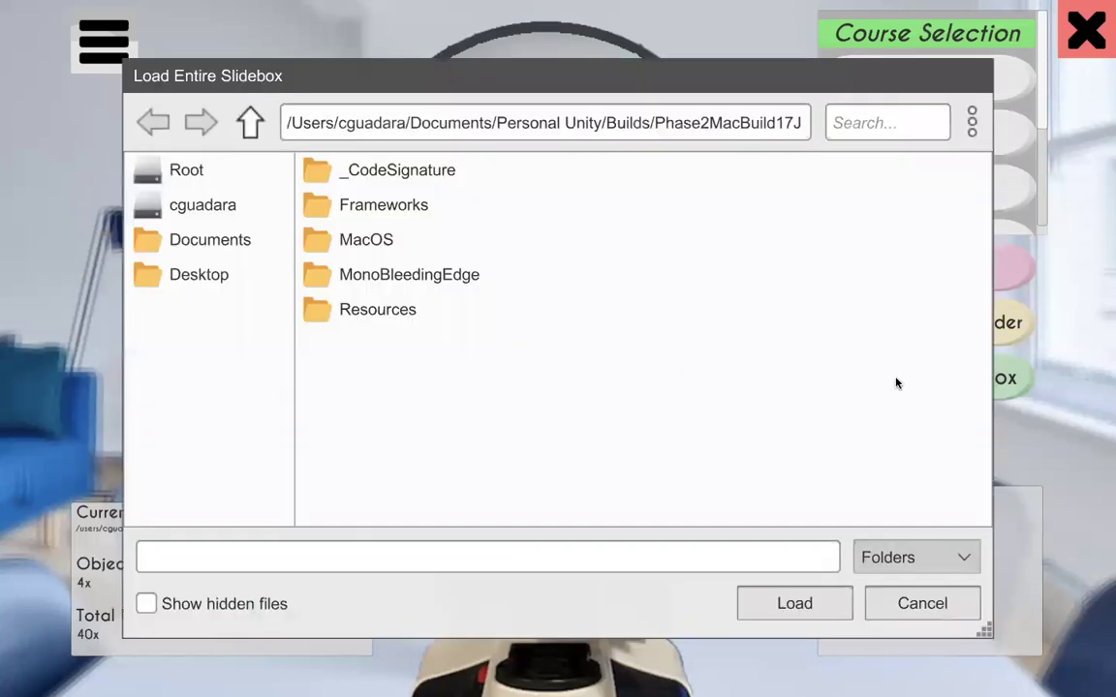
left_click(236, 247)
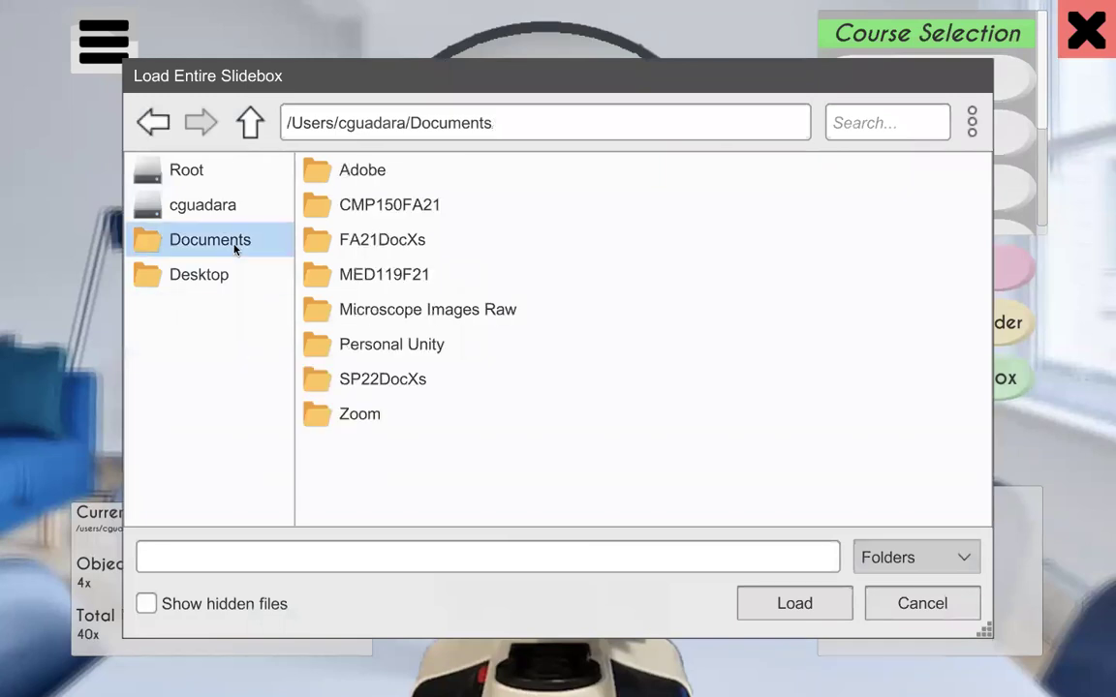
double_click(434, 315)
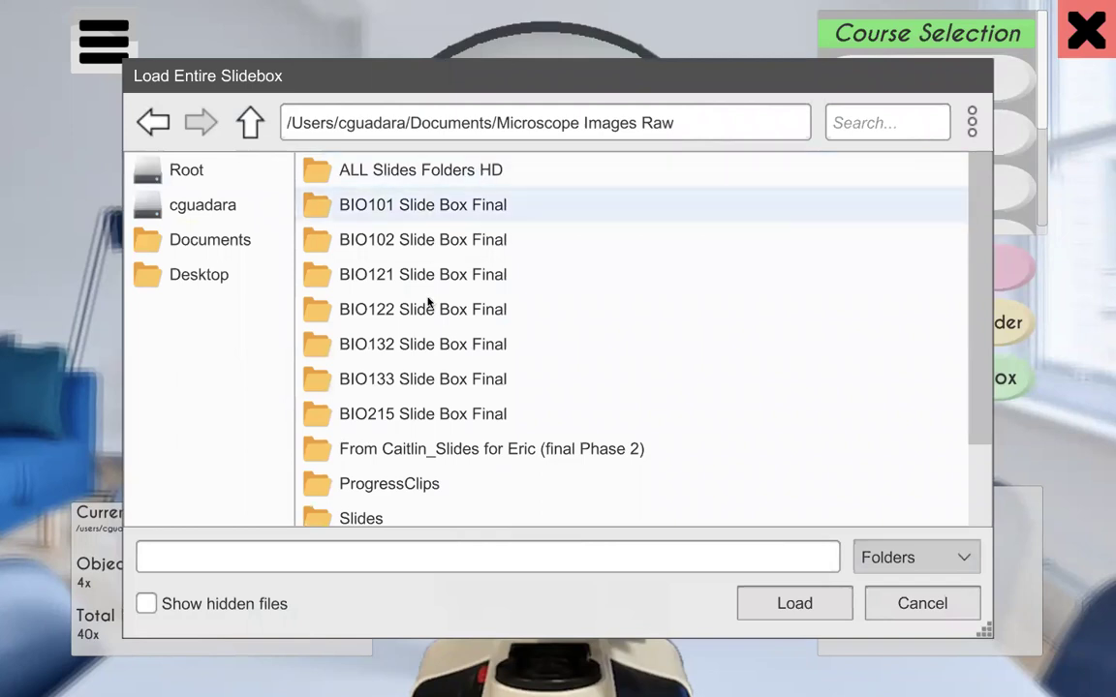
left_click(438, 352)
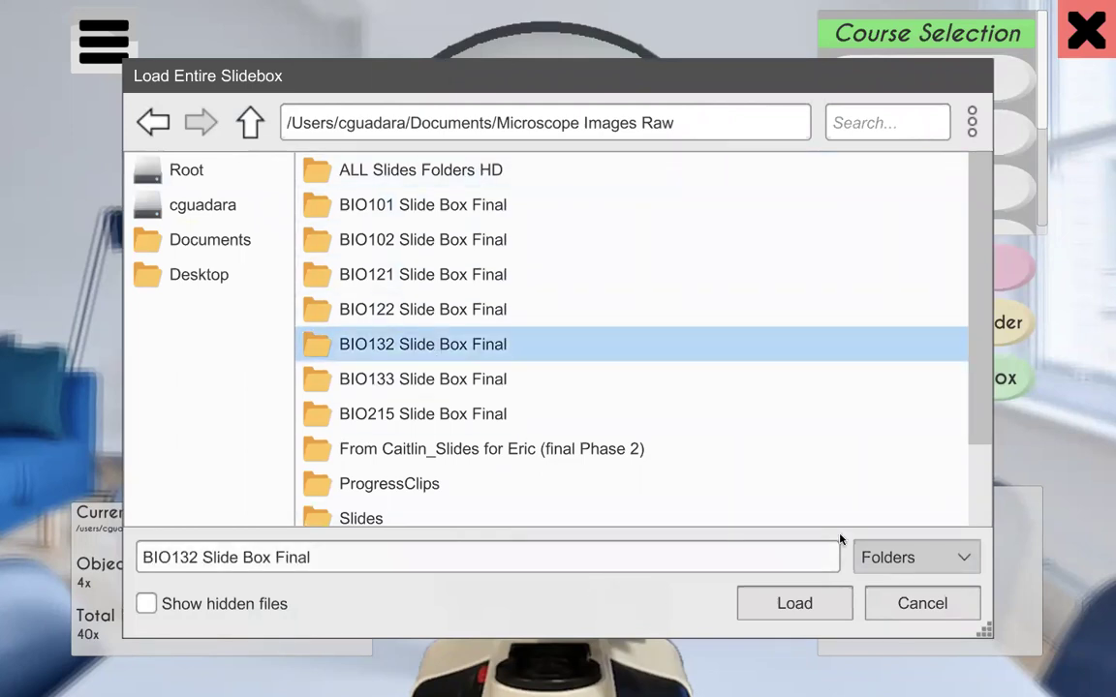
left_click_drag(885, 85, 875, 21)
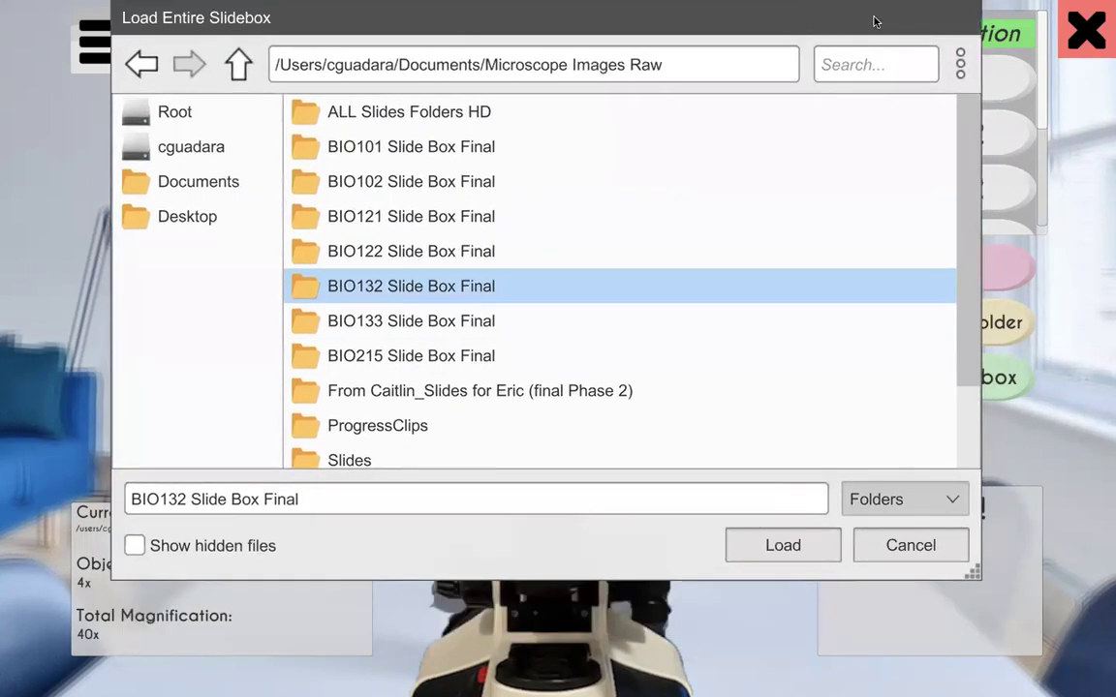
- Check the specimen folders inside BIO132 Slide Box Final, then load that whole folder as the slidebox
double_click(315, 289)
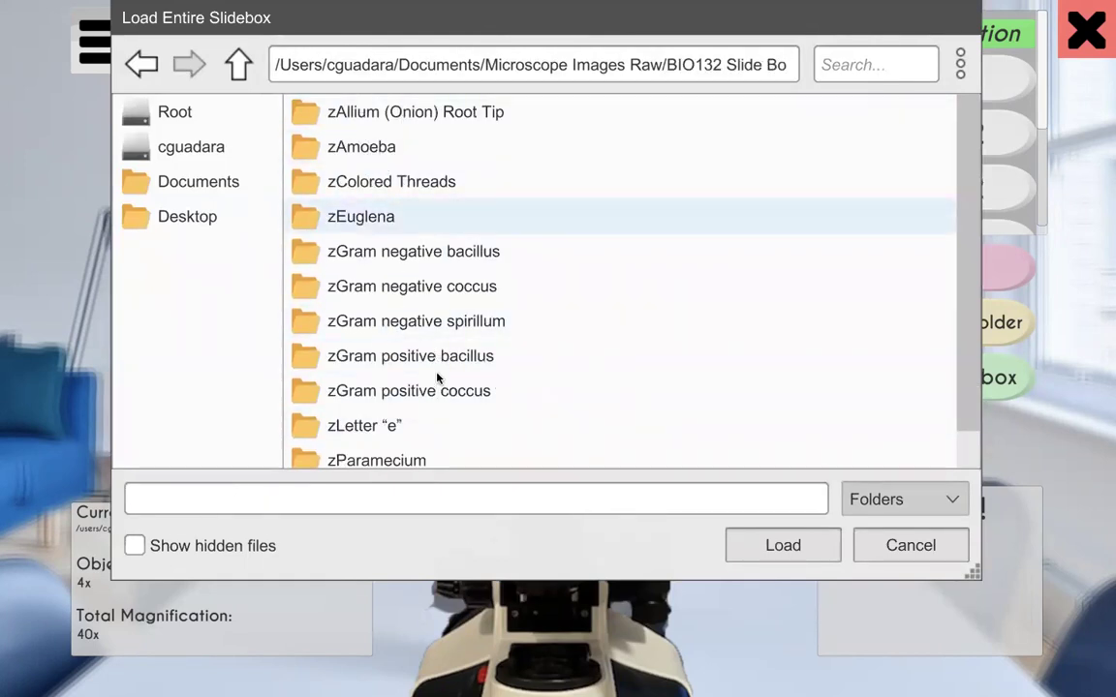
left_click(236, 70)
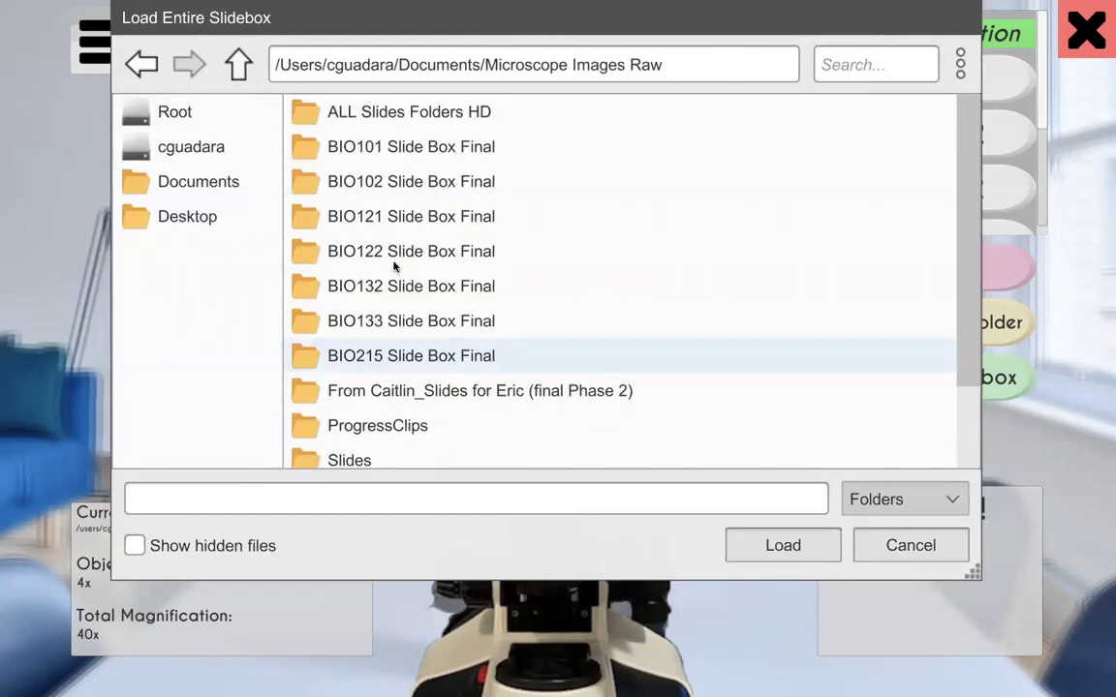
left_click(393, 291)
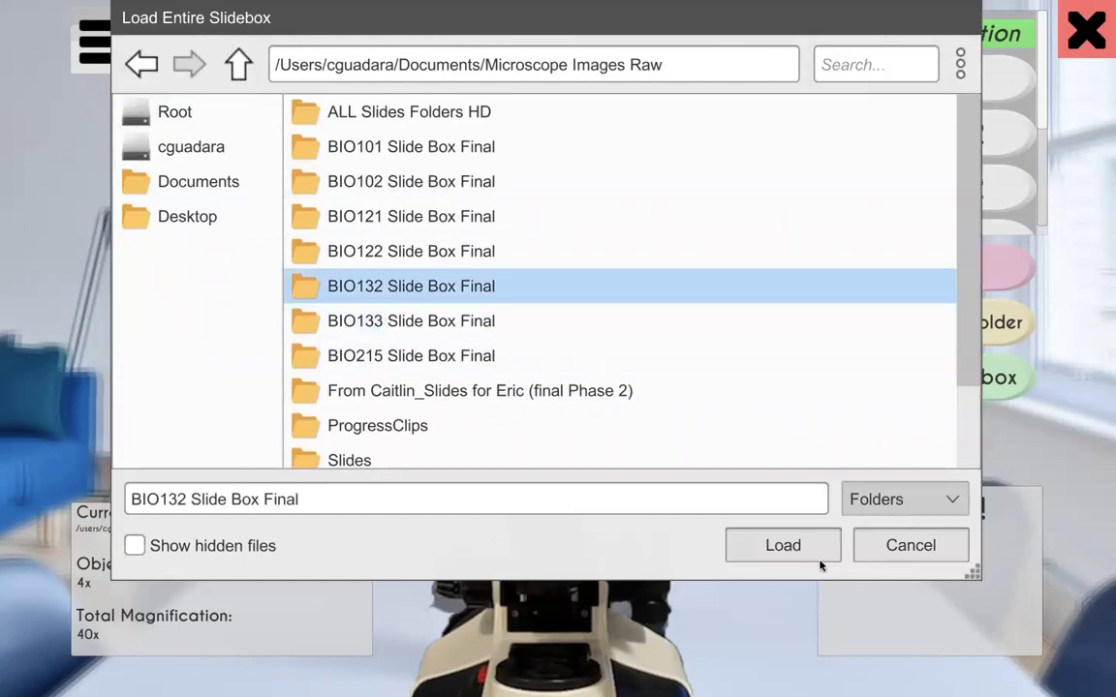
left_click(783, 548)
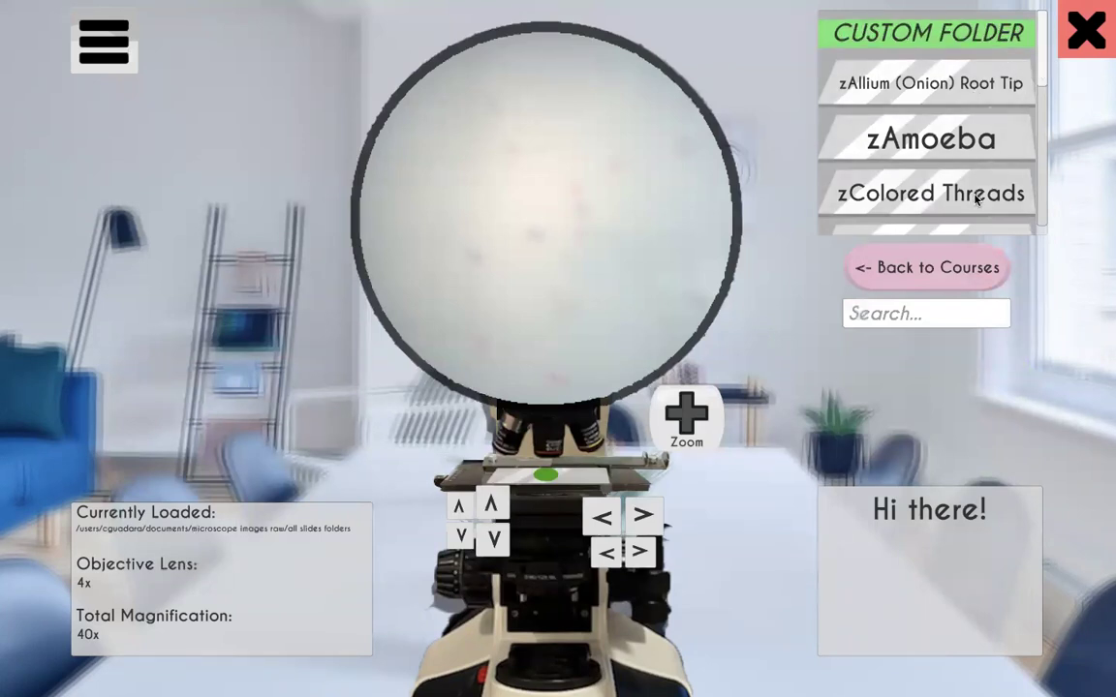
- Browse the custom folder's specimen list and load the zParamecium slide
scroll(983, 175, "down", 3)
scroll(979, 104, "up", 4)
scroll(961, 58, "down", 3)
scroll(961, 58, "down", 6)
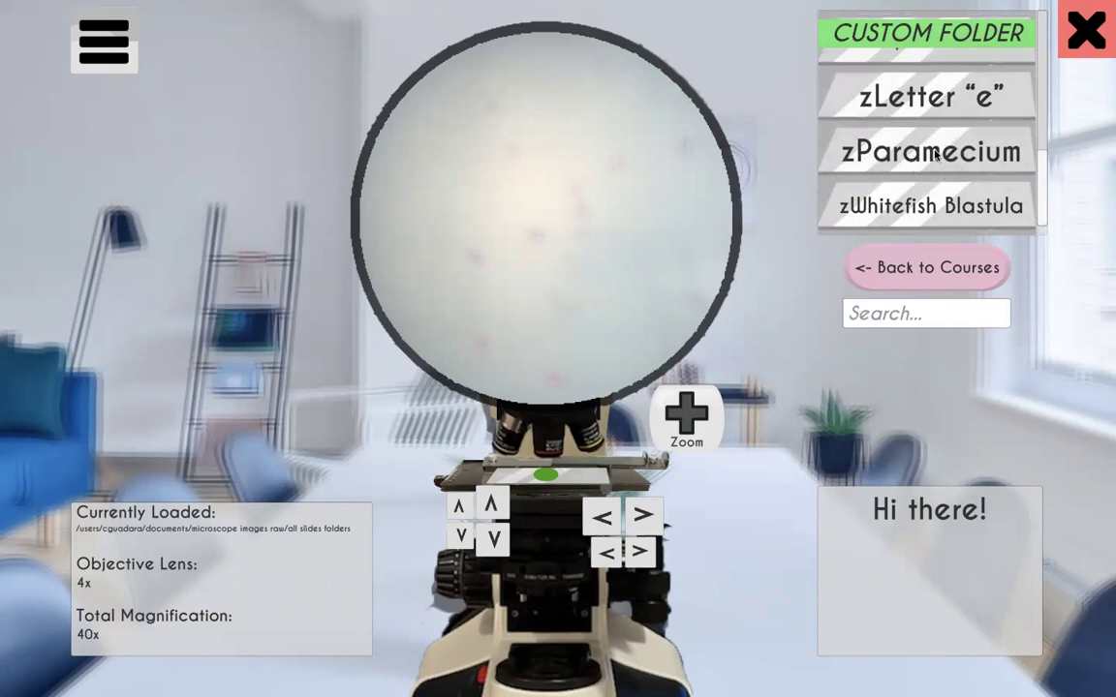
scroll(928, 153, "up", 8)
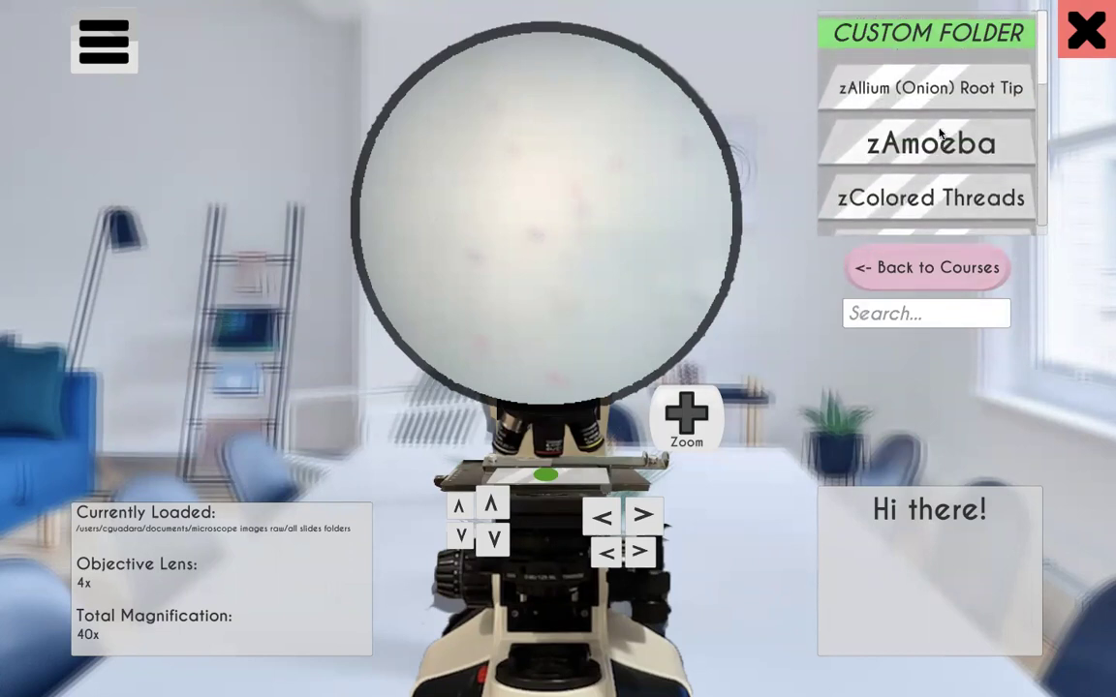
left_click_drag(943, 148, 947, 8)
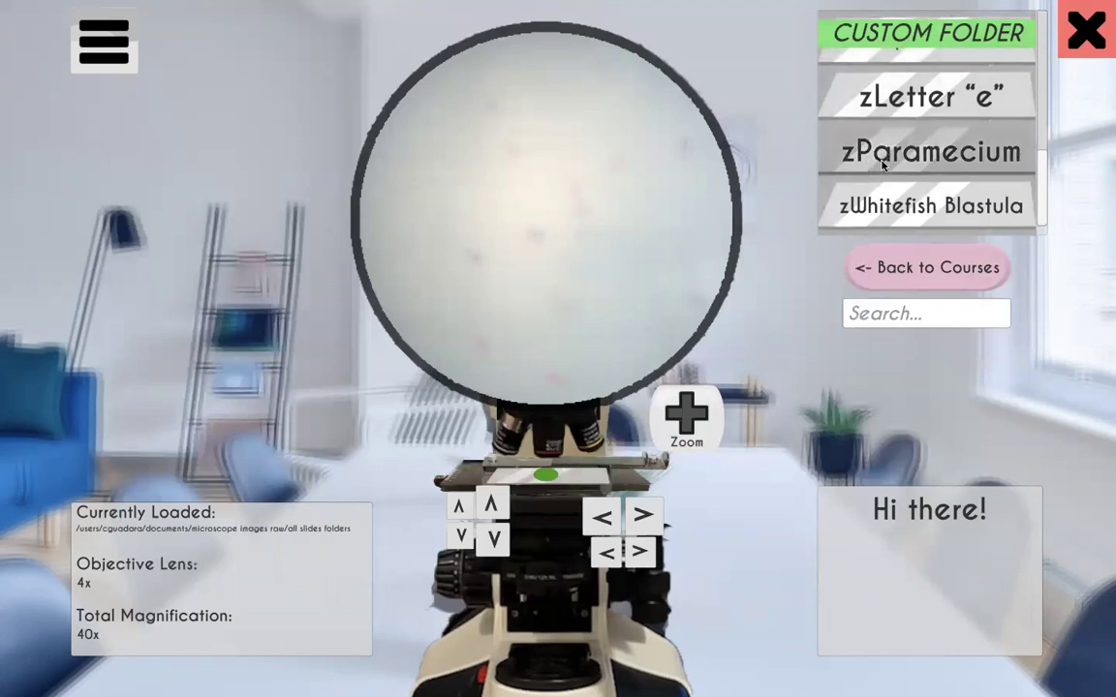
left_click(884, 158)
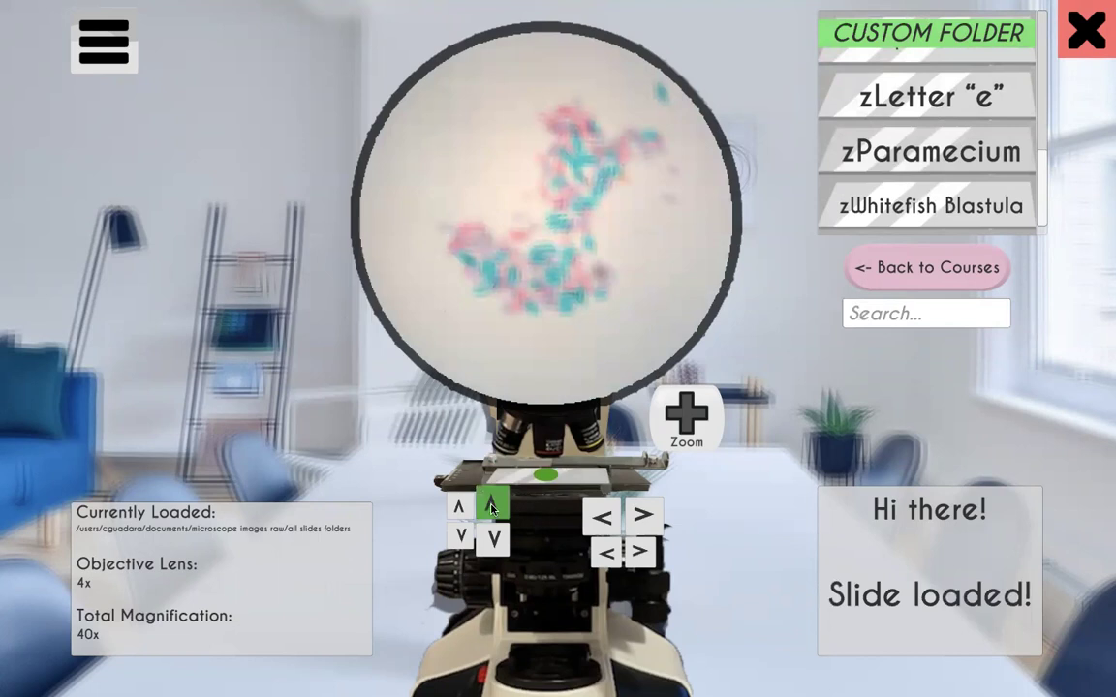
- Bring the paramecium slide into sharp focus at 4x and switch to the 10x objective
left_click(461, 508)
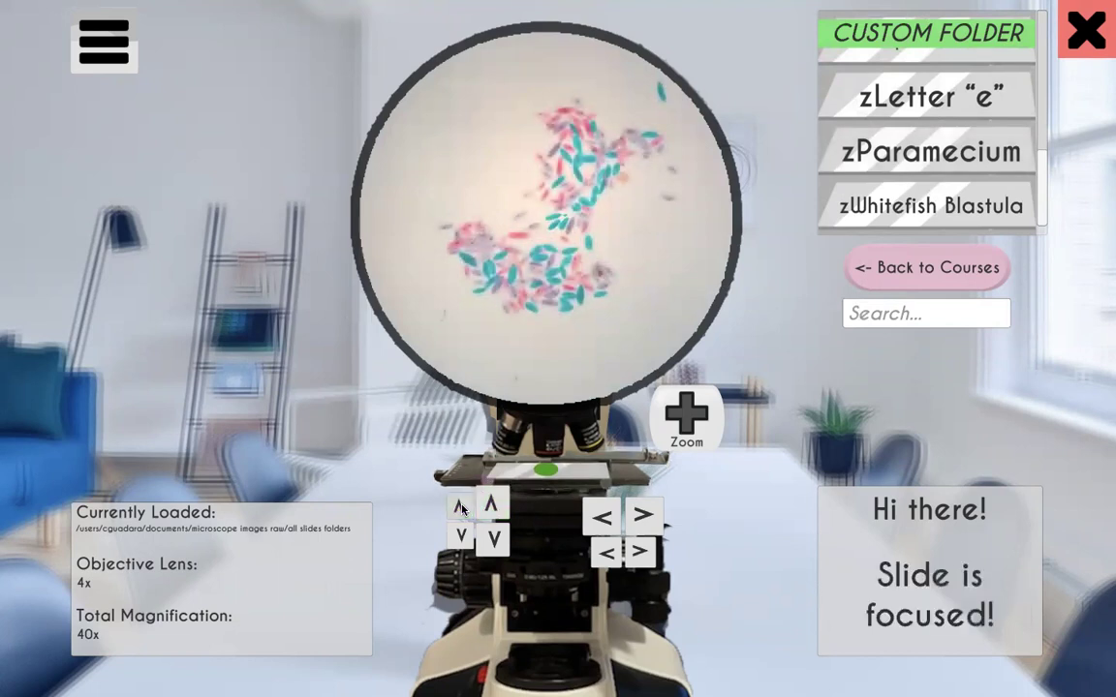
left_click(553, 450)
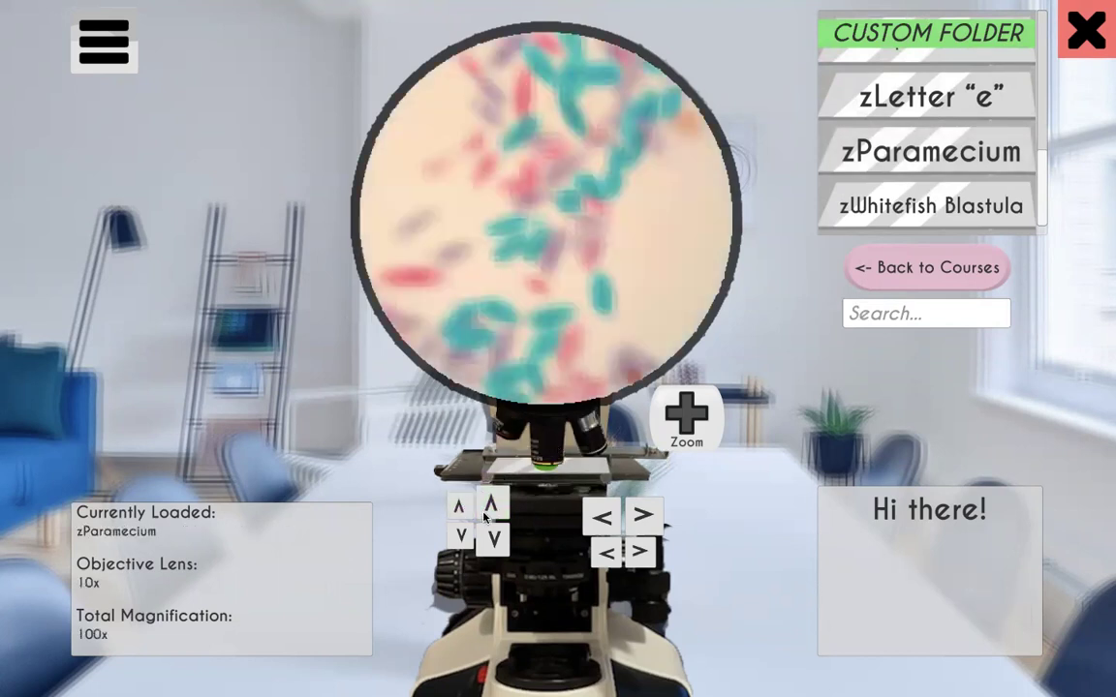
- Fine-focus the paramecium slide under the 10x and 40x objectives and return to the 4x objective
left_click(459, 532)
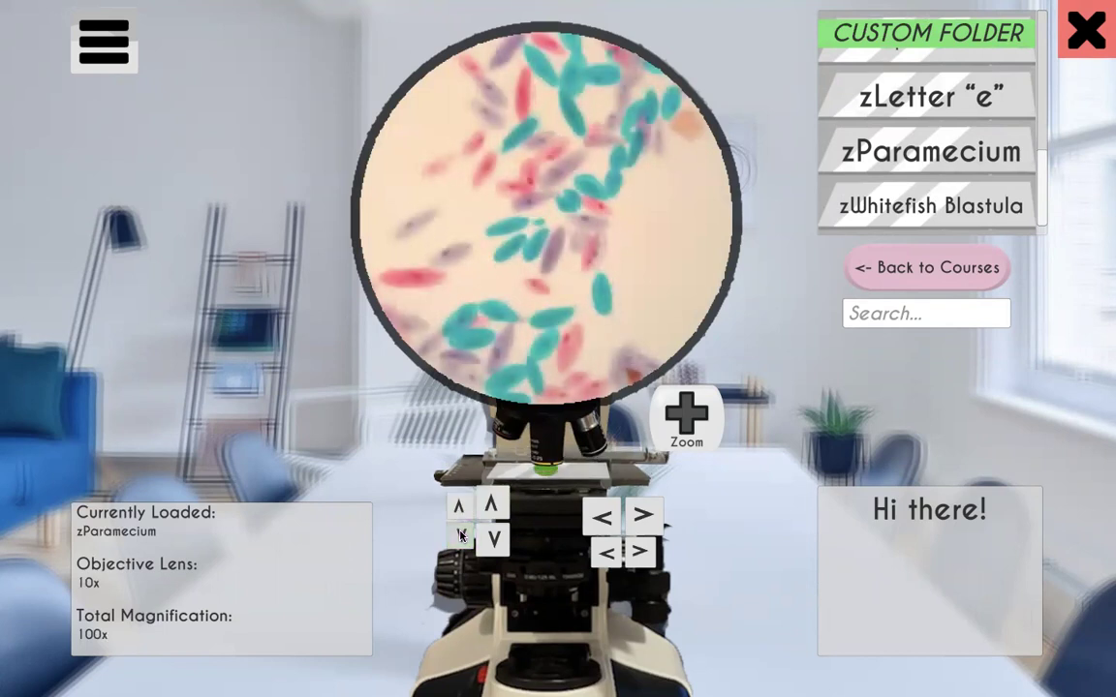
left_click(561, 445)
left_click(459, 536)
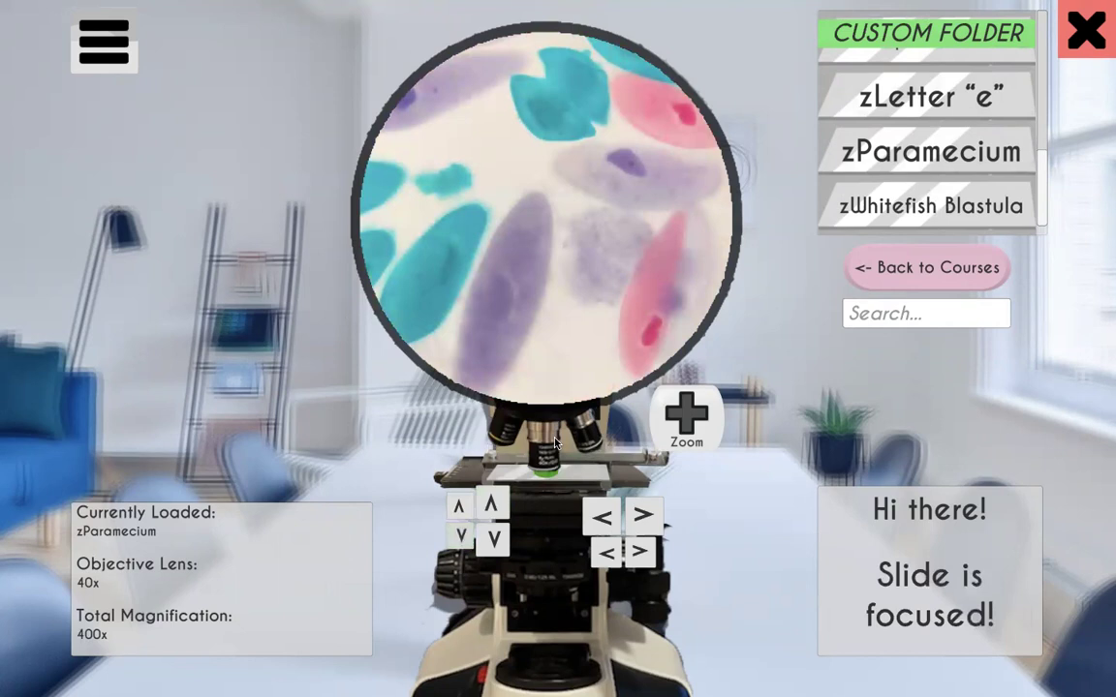
left_click(554, 444)
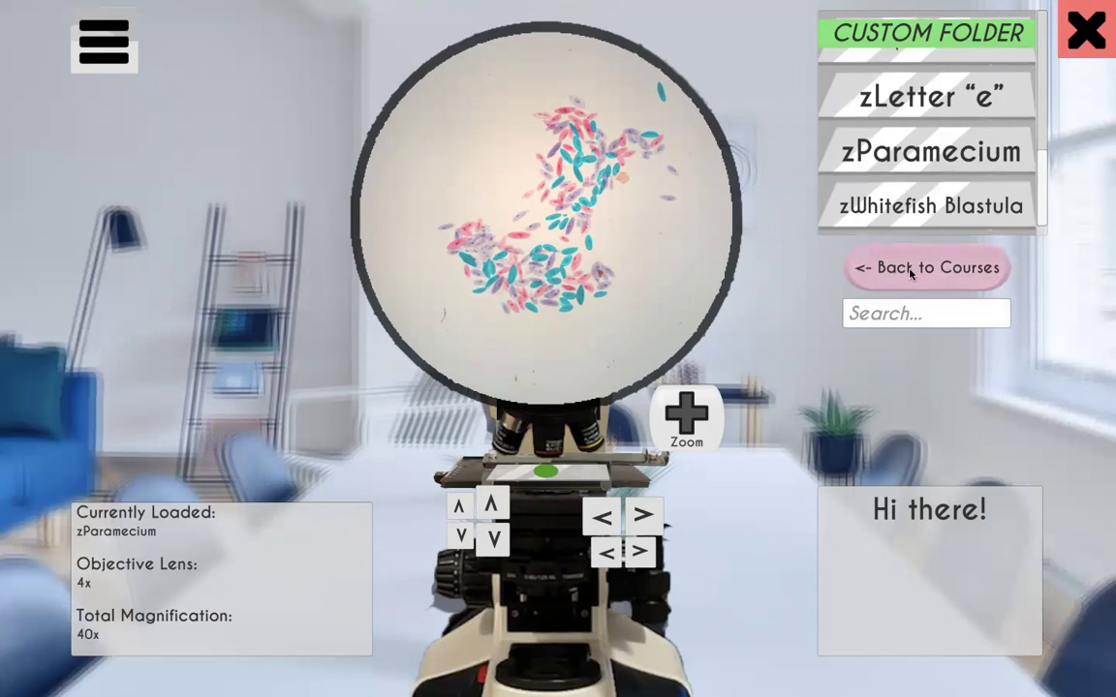
- Leave the custom folder, browse the built-in BIO 132 course's slide list, and return to the course selection
left_click(948, 277)
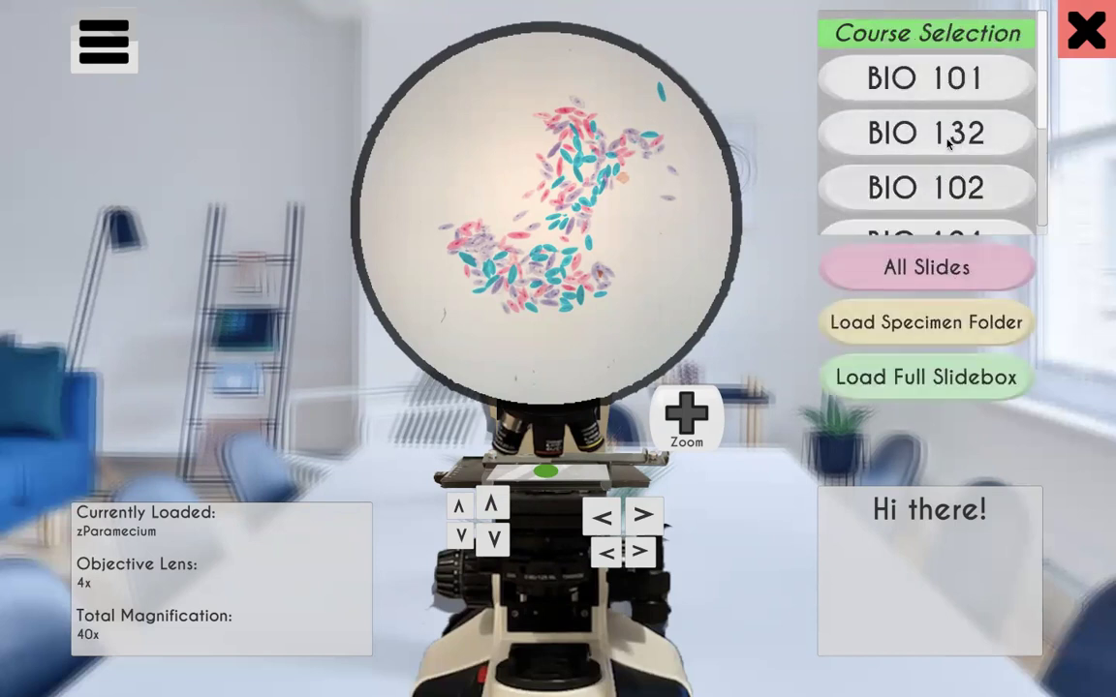
left_click(902, 136)
left_click_drag(948, 191, 921, 423)
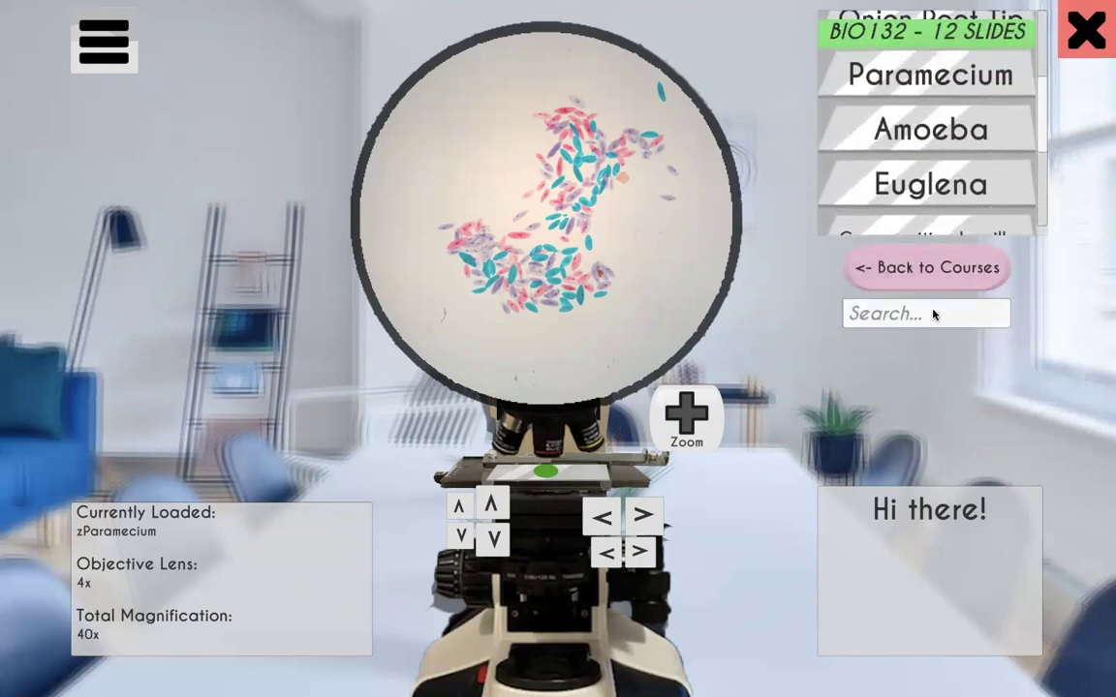
scroll(954, 225, "up", 3)
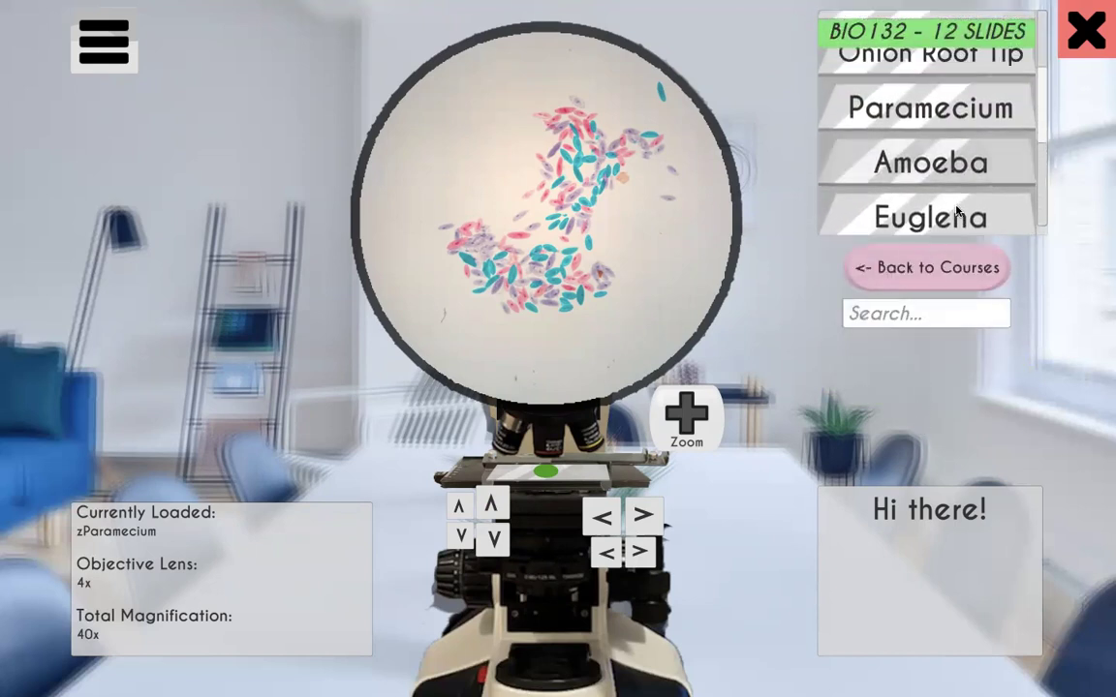
left_click(954, 260)
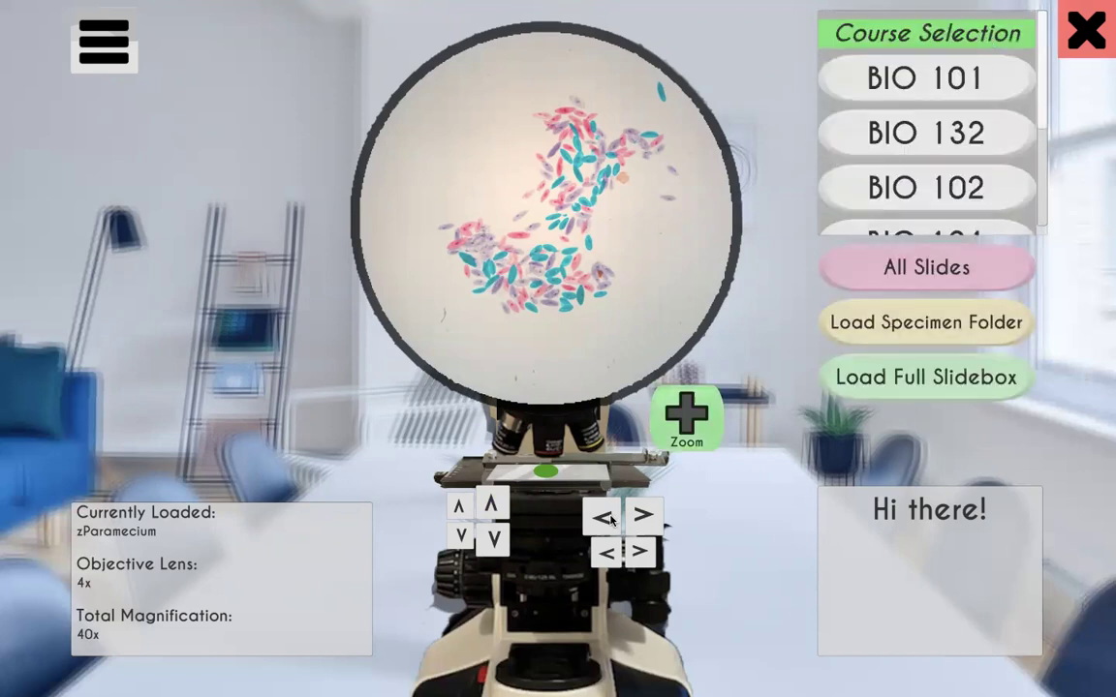